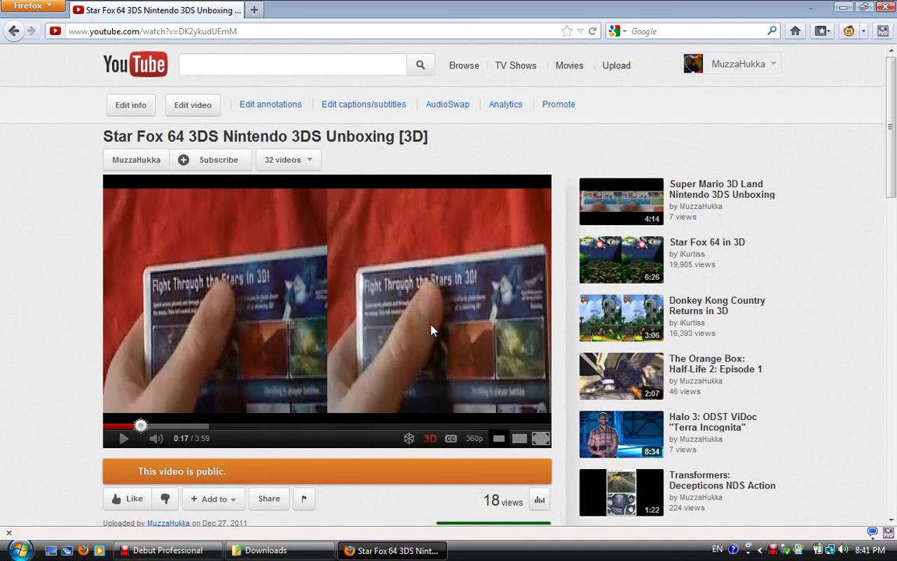
{"action": "left_click", "coordinate": [410, 227]}
{"action": "left_click", "coordinate": [311, 412]}
{"action": "left_click", "coordinate": [428, 441]}
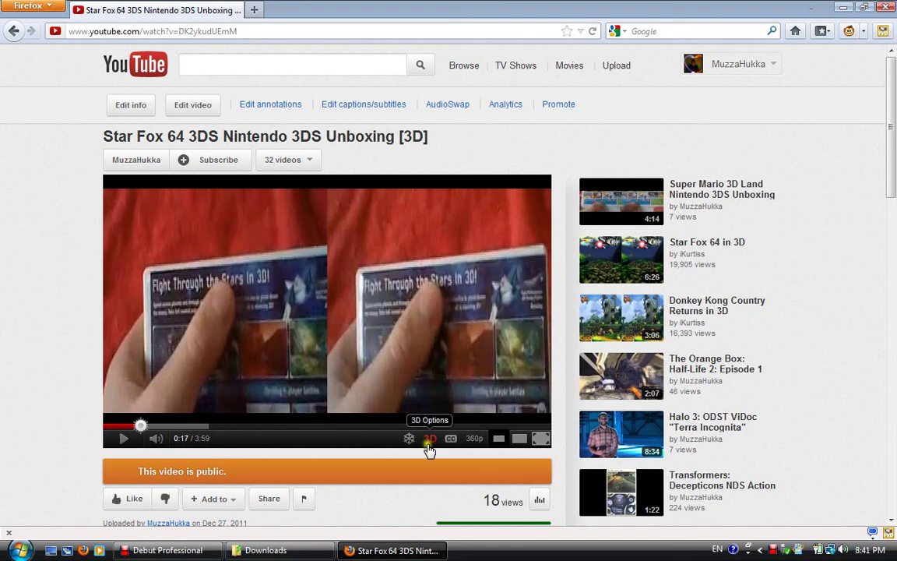
{"action": "left_click", "coordinate": [435, 436]}
{"action": "left_click_drag", "start_coordinate": [237, 136], "coordinate": [333, 134]}
{"action": "left_click", "coordinate": [399, 141]}
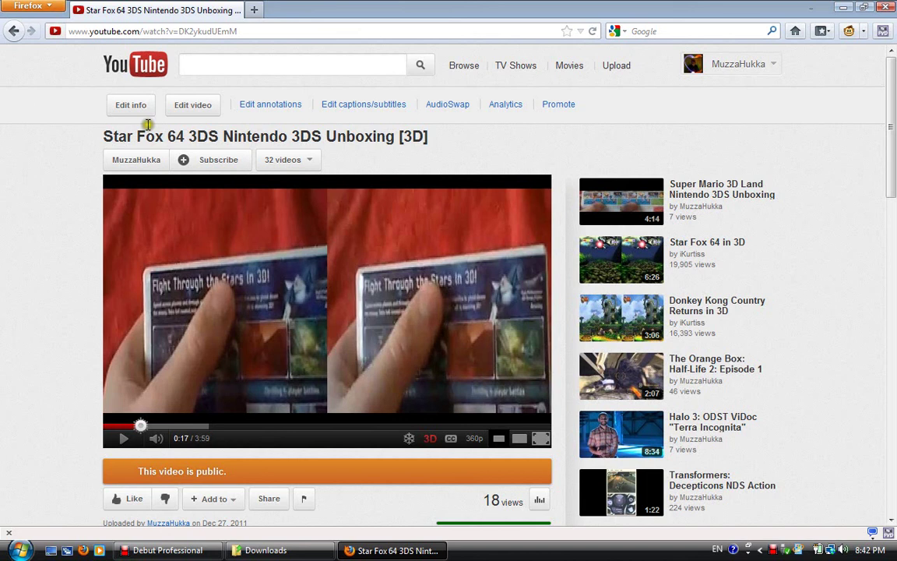
{"action": "left_click", "coordinate": [189, 136]}
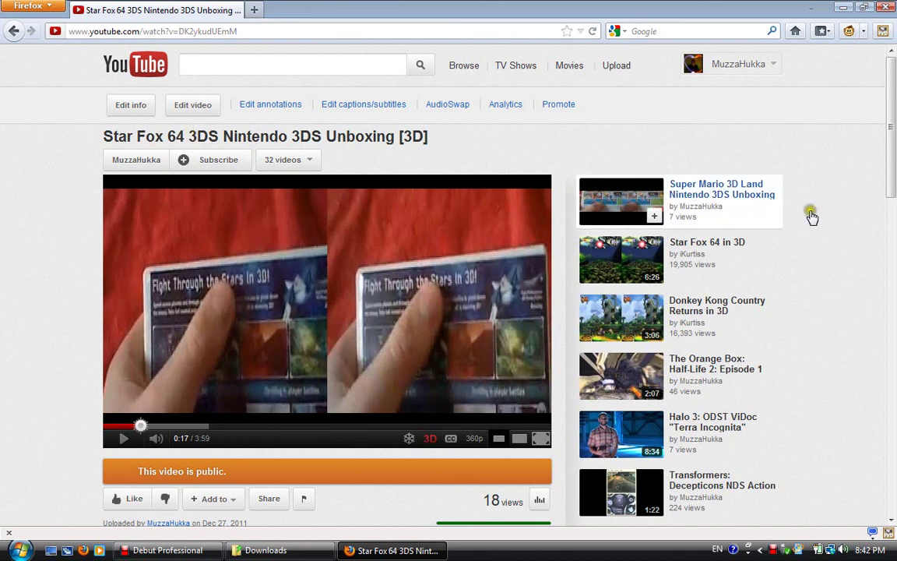
{"action": "left_click", "coordinate": [754, 213]}
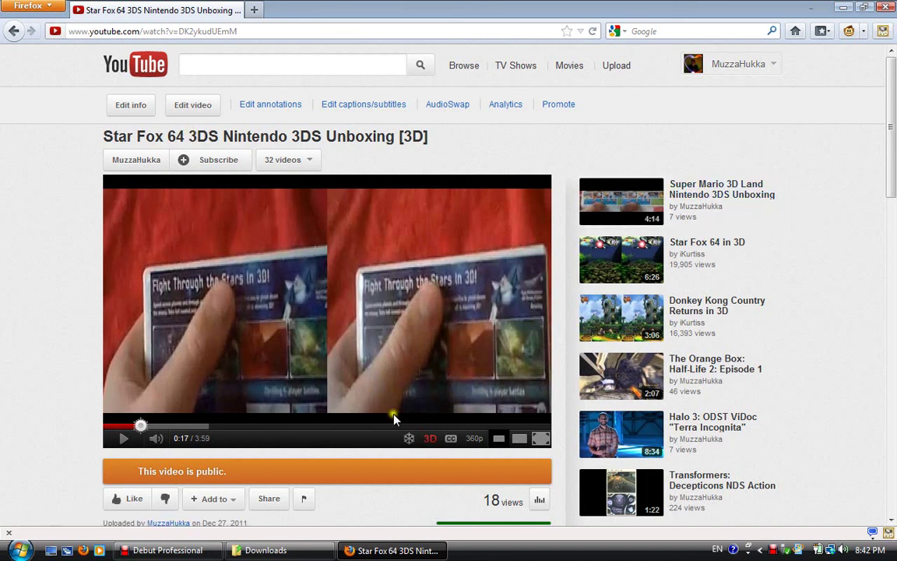
Step: Turn off 3D viewing for the Star Fox 64 3DS unboxing video in the player's 3D options
{"action": "scroll", "coordinate": [422, 306], "scroll_direction": "down", "scroll_amount": 2}
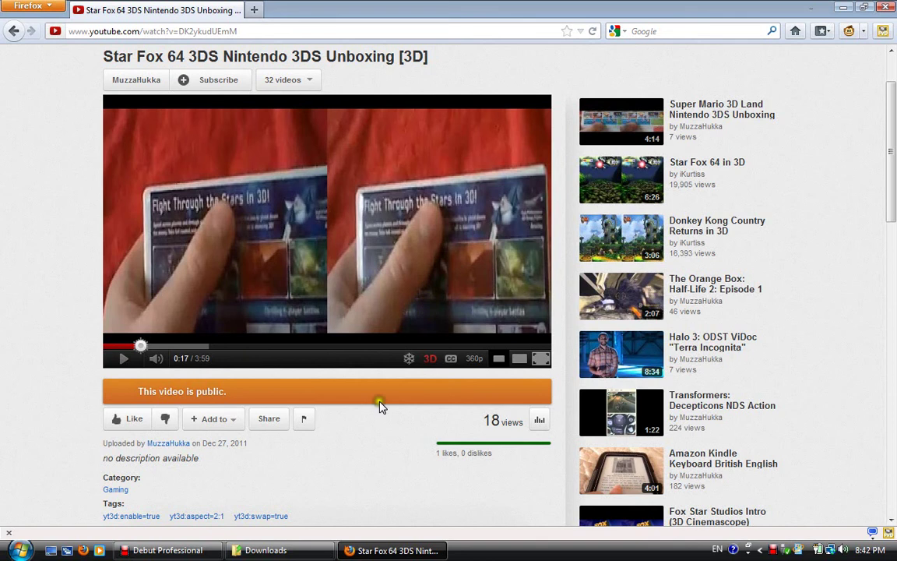
{"action": "left_click", "coordinate": [431, 358]}
{"action": "left_click", "coordinate": [405, 290]}
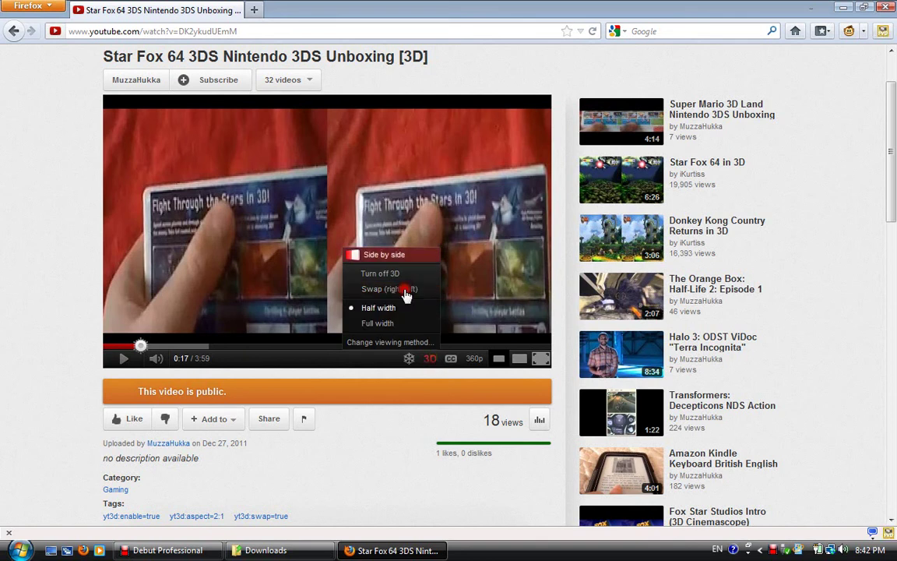
{"action": "left_click", "coordinate": [406, 273]}
{"action": "left_click", "coordinate": [408, 279]}
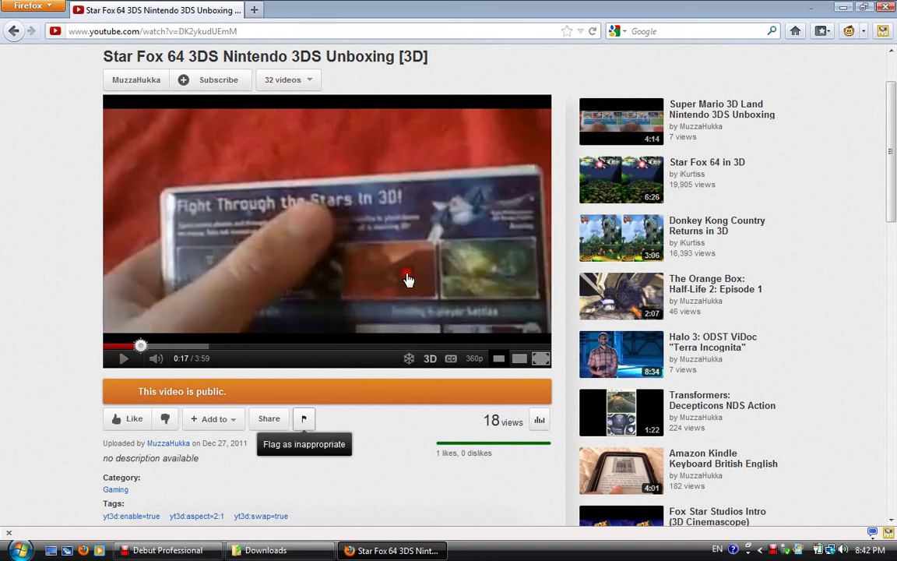
{"action": "left_click", "coordinate": [425, 473]}
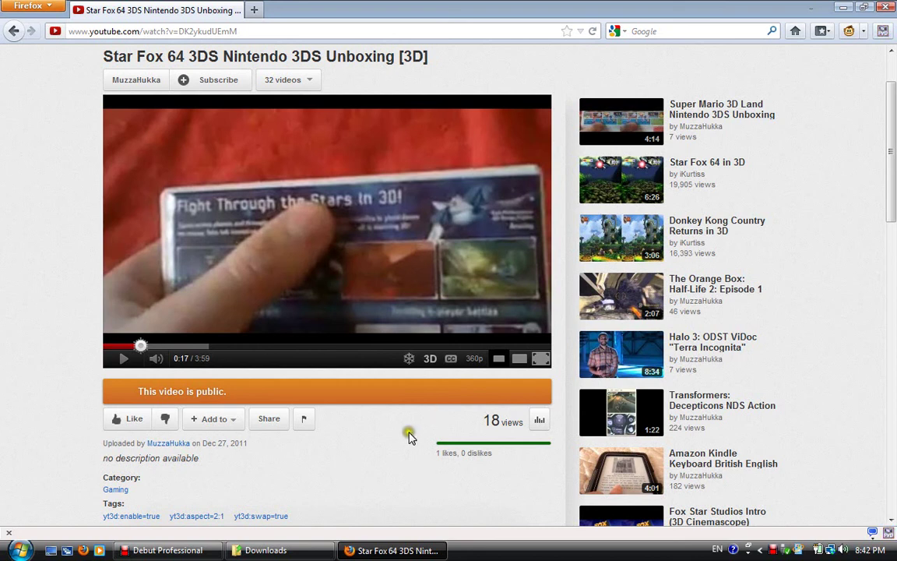
Step: Minimize the browser and look at the ffdshow_beta7_rev3154_20091209 installer in the Downloads folder
{"action": "left_click", "coordinate": [841, 7]}
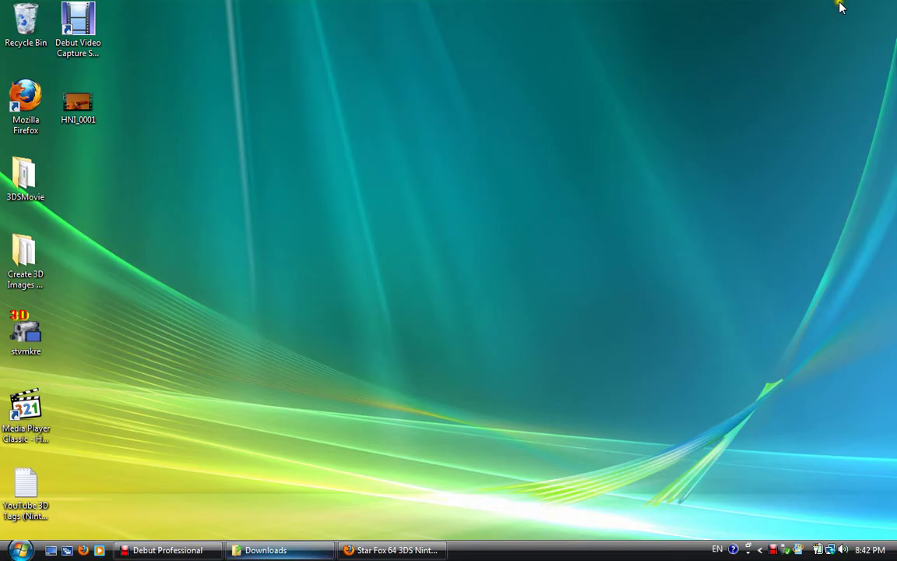
{"action": "left_click", "coordinate": [266, 550]}
{"action": "left_click", "coordinate": [412, 203]}
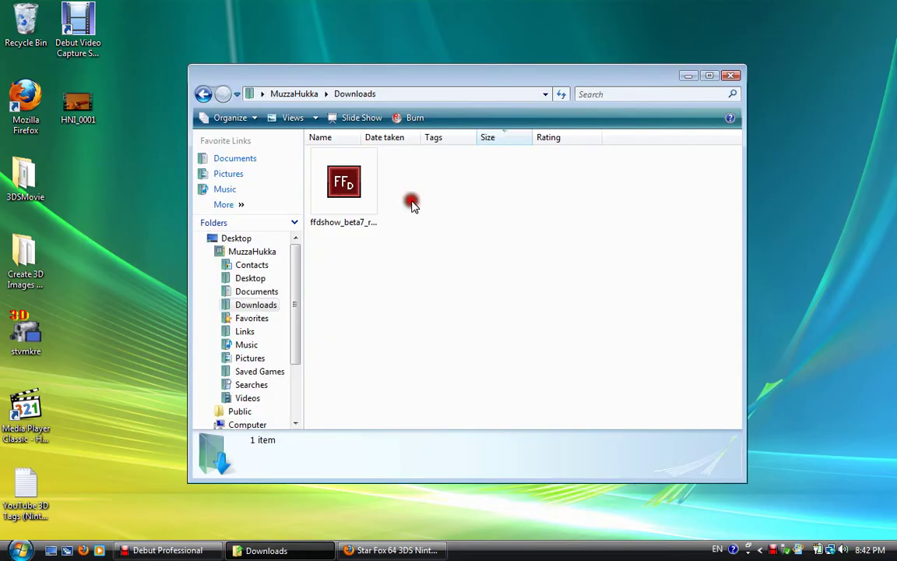
{"action": "key", "text": "Down"}
{"action": "left_click", "coordinate": [415, 178]}
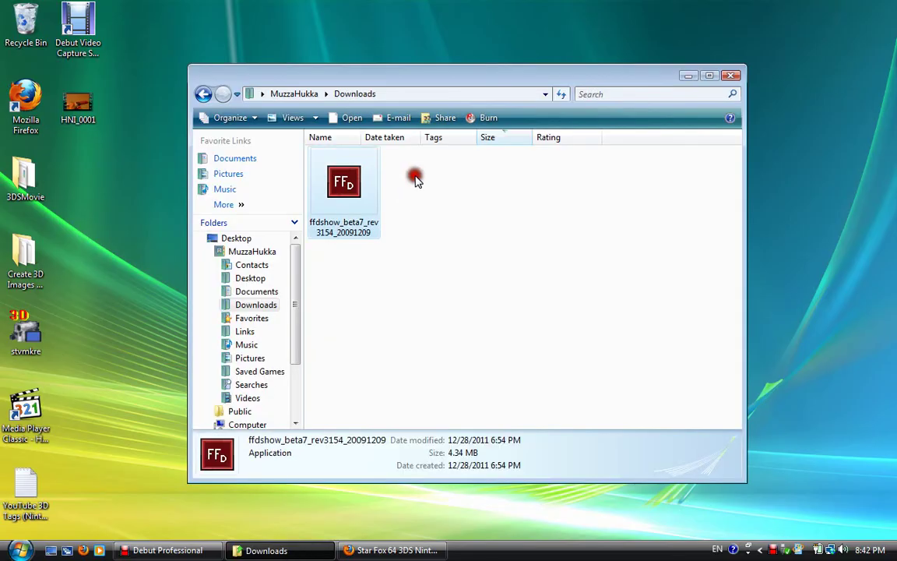
{"action": "left_click", "coordinate": [346, 226]}
{"action": "left_click", "coordinate": [343, 209]}
{"action": "left_click", "coordinate": [450, 302]}
{"action": "left_click", "coordinate": [133, 172]}
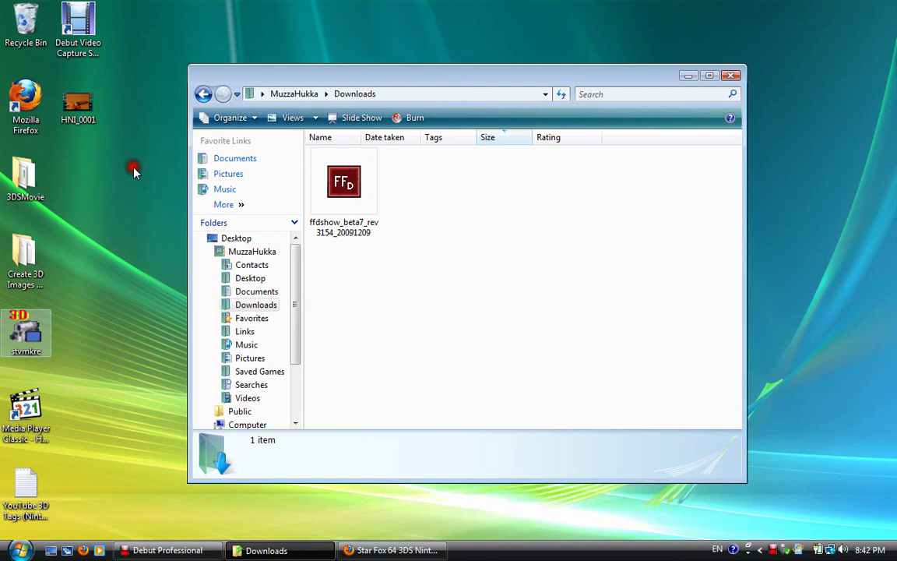
Step: Launch StereoMovie Maker from the stvmkre desktop file and close the Downloads folder window
{"action": "double_click", "coordinate": [26, 353]}
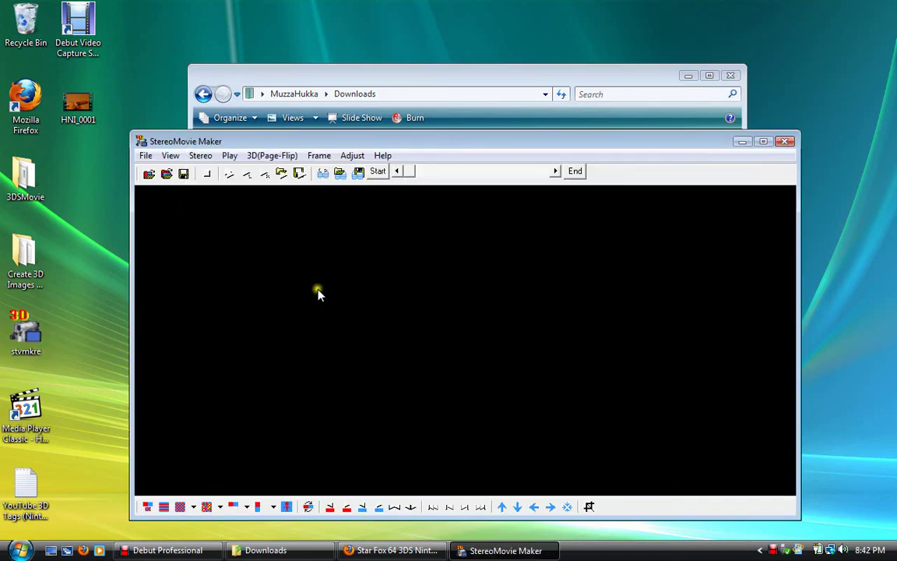
{"action": "left_click", "coordinate": [243, 269]}
{"action": "left_click_drag", "start_coordinate": [292, 143], "coordinate": [301, 134]}
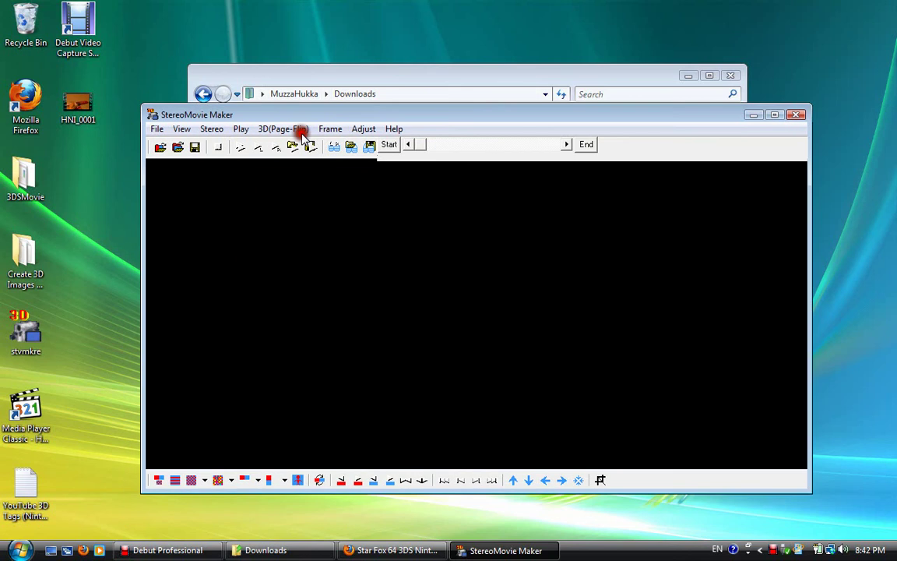
{"action": "left_click", "coordinate": [310, 84]}
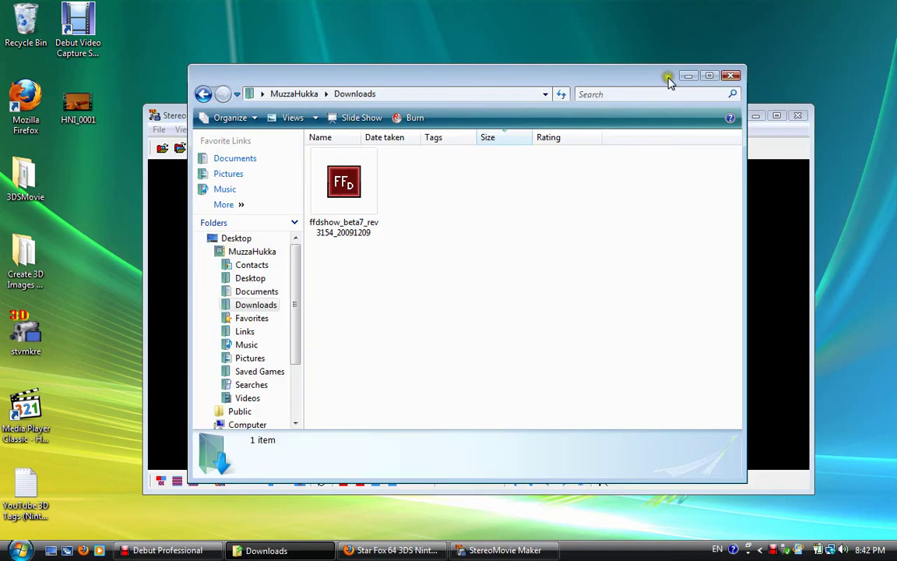
{"action": "left_click", "coordinate": [728, 76]}
{"action": "left_click", "coordinate": [727, 74]}
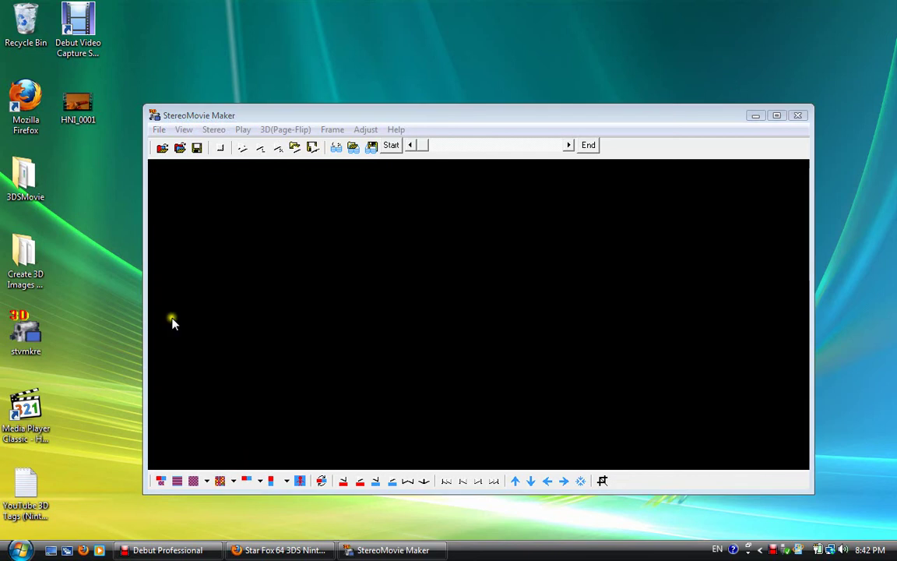
{"action": "left_click_drag", "start_coordinate": [77, 103], "coordinate": [134, 159]}
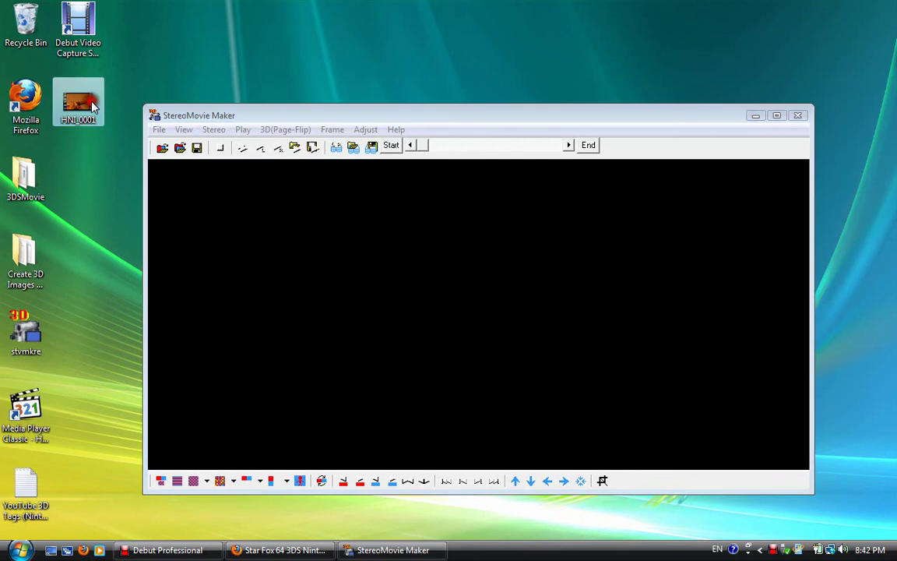
{"action": "left_click", "coordinate": [78, 139]}
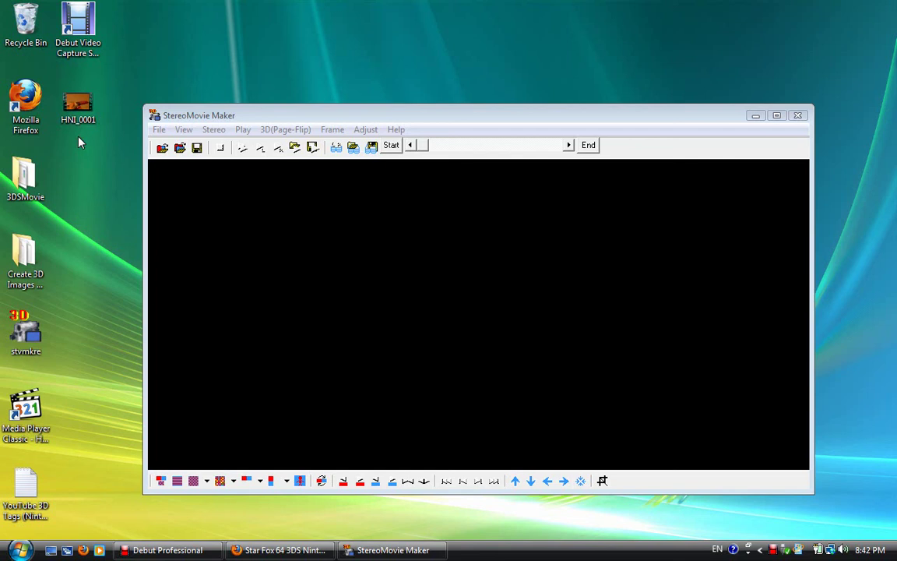
{"action": "left_click", "coordinate": [78, 139]}
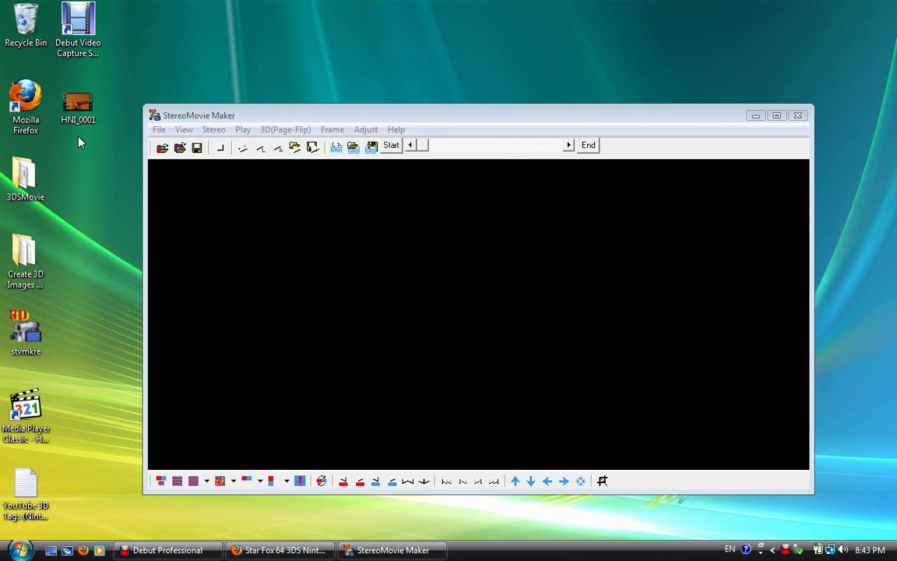
{"action": "left_click_drag", "start_coordinate": [106, 101], "coordinate": [60, 135]}
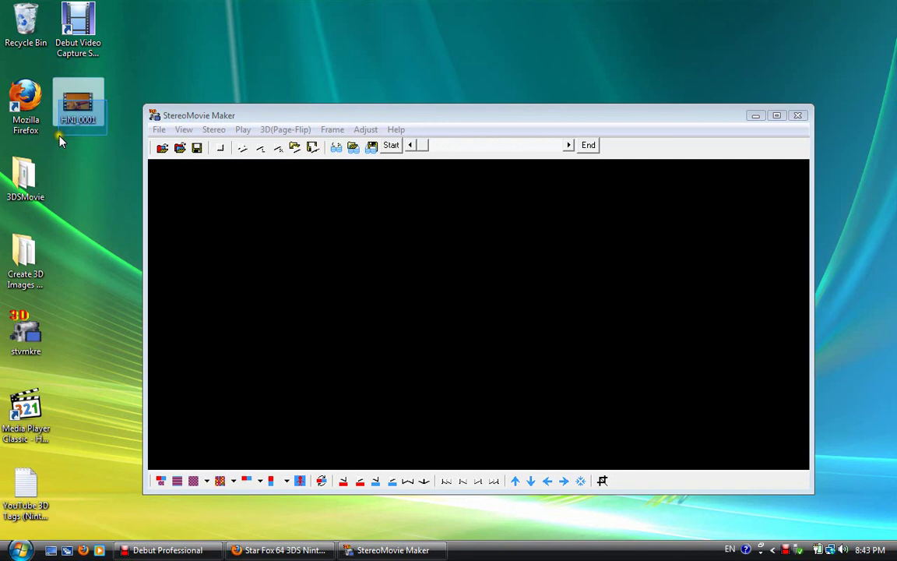
{"action": "left_click", "coordinate": [98, 84]}
{"action": "left_click", "coordinate": [115, 72]}
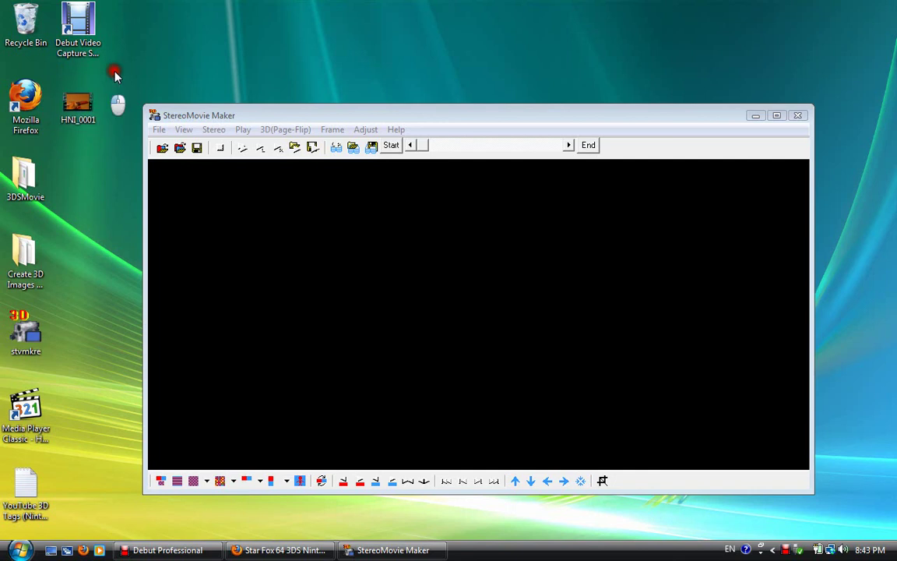
{"action": "left_click_drag", "start_coordinate": [115, 74], "coordinate": [56, 134]}
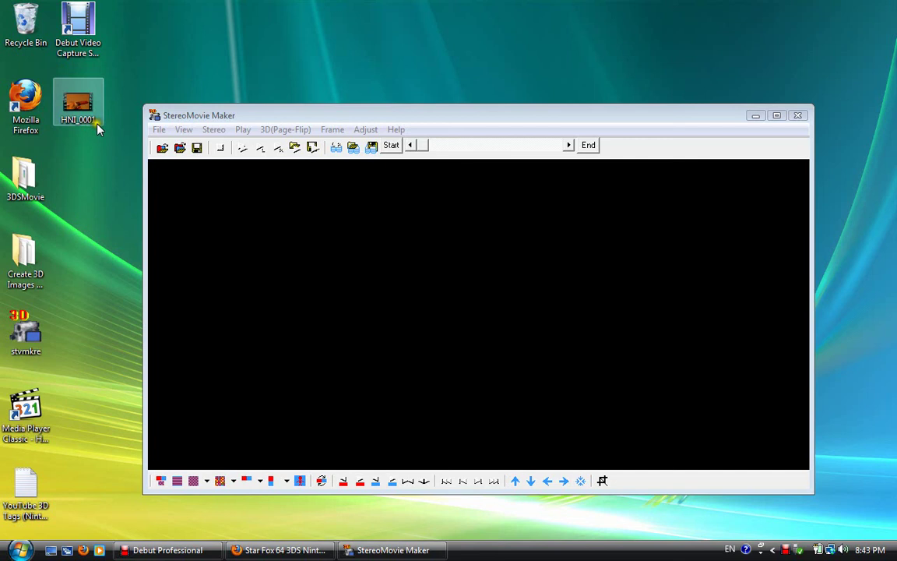
Step: View the HNI_0001 video from the desktop in Windows Media Player and close the player
{"action": "left_click_drag", "start_coordinate": [98, 124], "coordinate": [81, 153]}
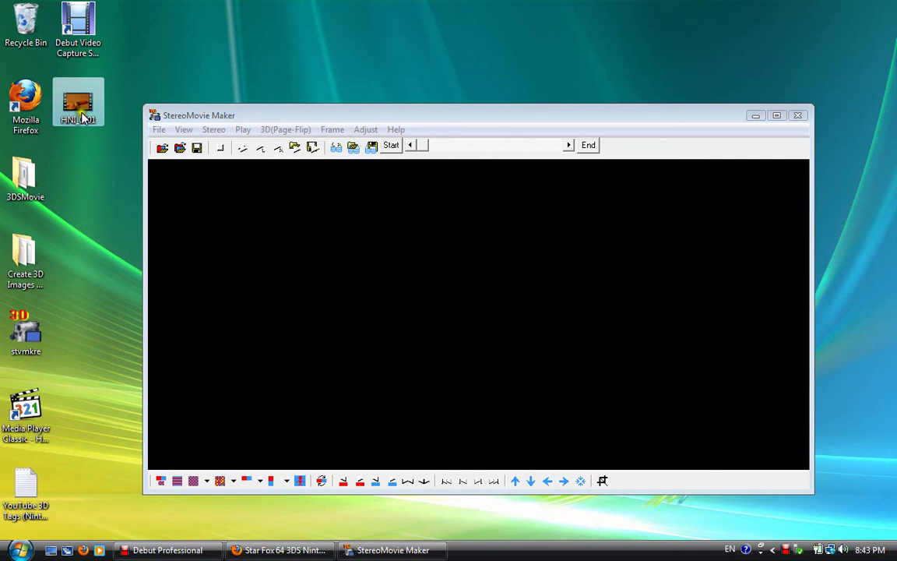
{"action": "double_click", "coordinate": [81, 116]}
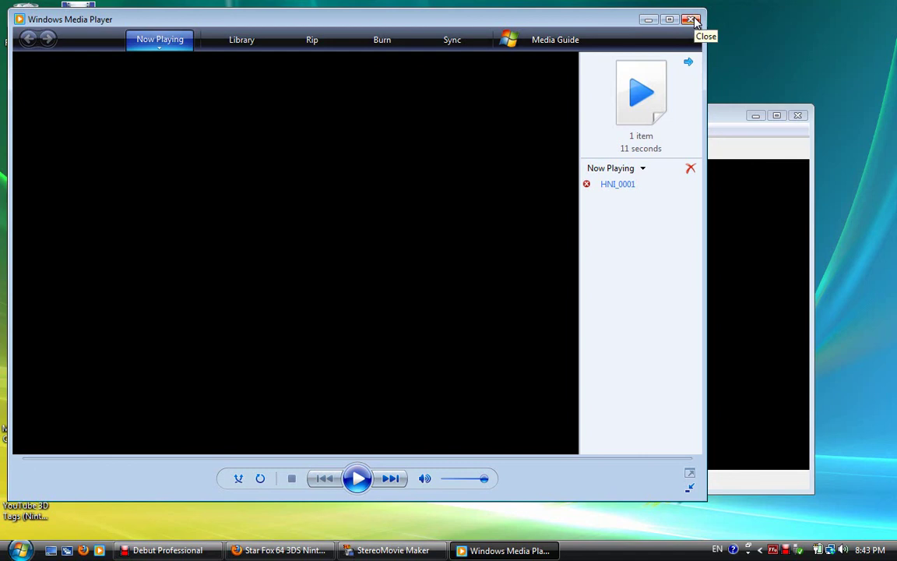
{"action": "left_click", "coordinate": [694, 19]}
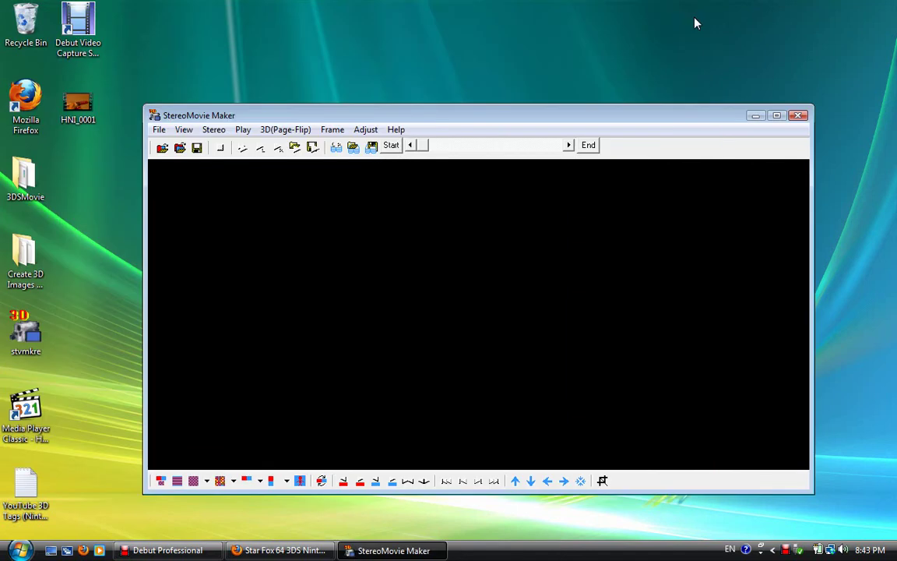
Step: Start opening a stereo movie in StereoMovie Maker and delete the files a and a.AVItmp from the Documents folder
{"action": "left_click", "coordinate": [179, 130]}
{"action": "mouse_move", "coordinate": [159, 130]}
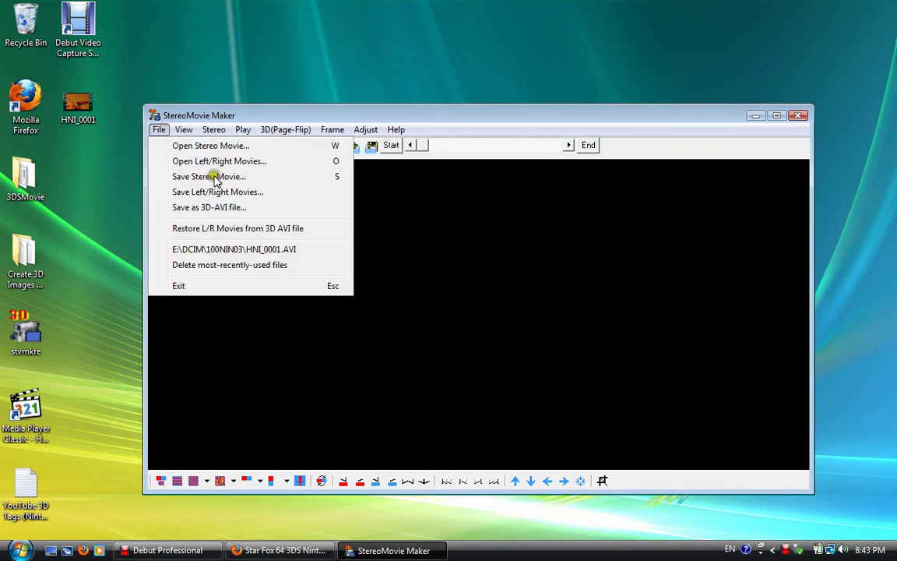
{"action": "left_click", "coordinate": [166, 146]}
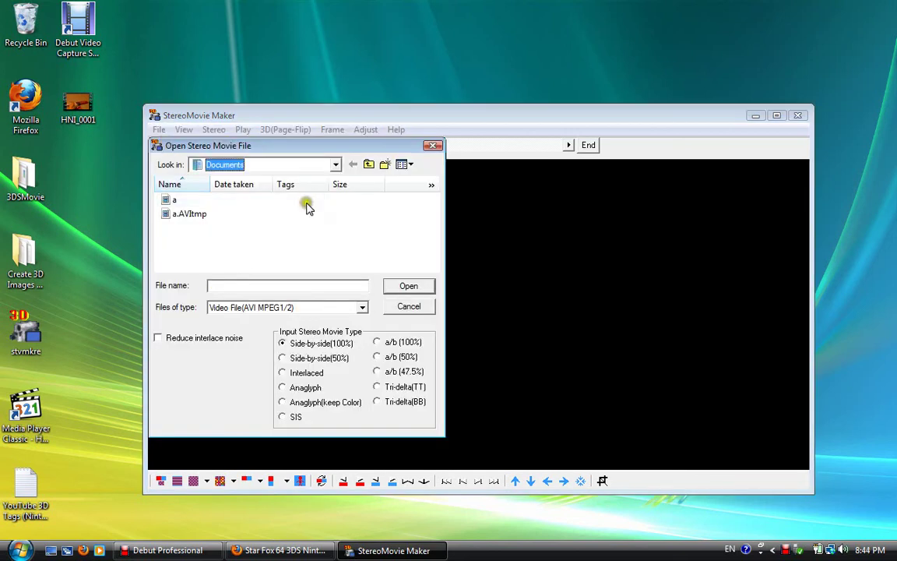
{"action": "left_click", "coordinate": [334, 165]}
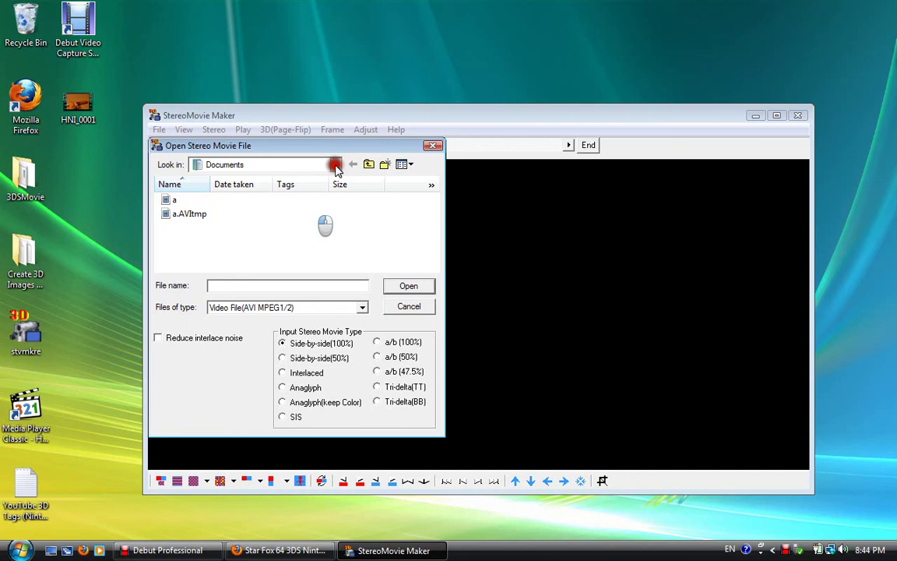
{"action": "left_click", "coordinate": [231, 229]}
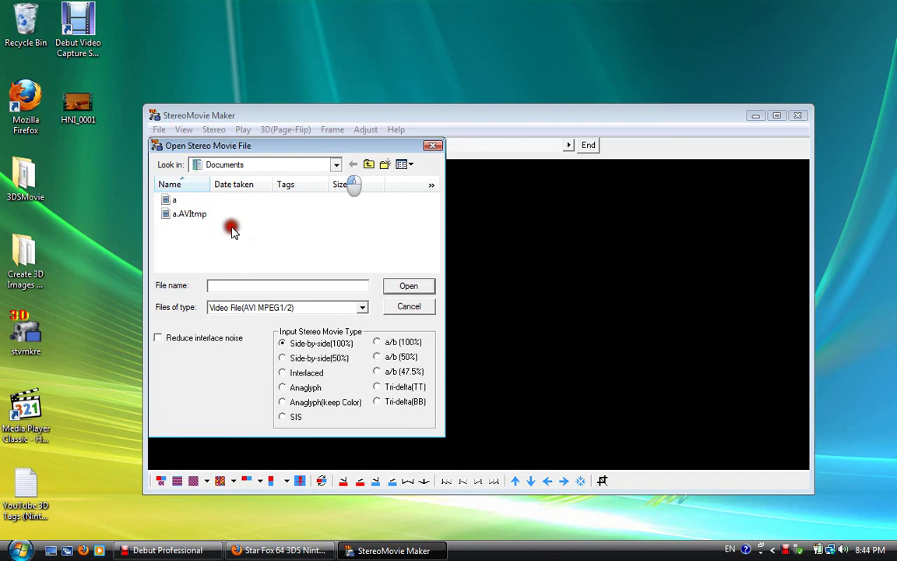
{"action": "key", "text": "F4"}
{"action": "left_click", "coordinate": [282, 165]}
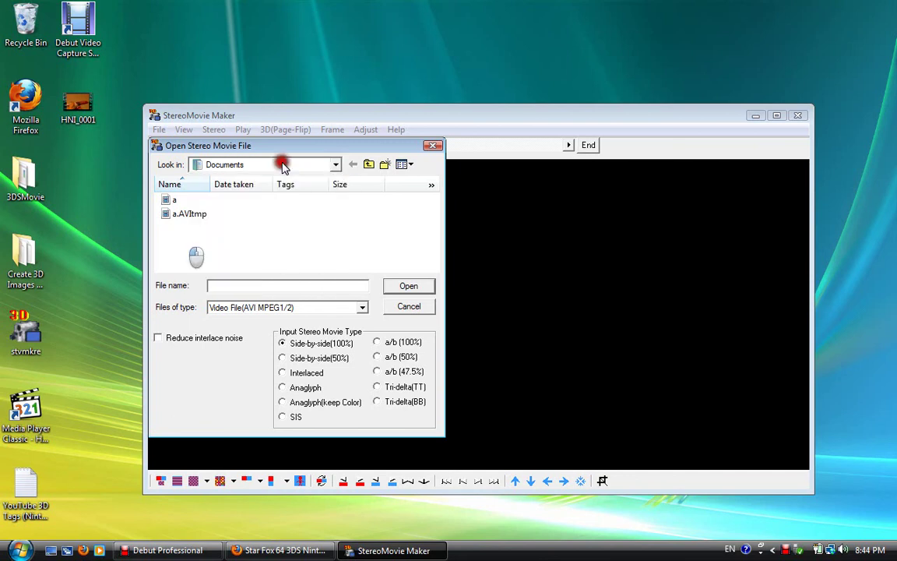
{"action": "left_click", "coordinate": [173, 201]}
{"action": "left_click", "coordinate": [170, 202]}
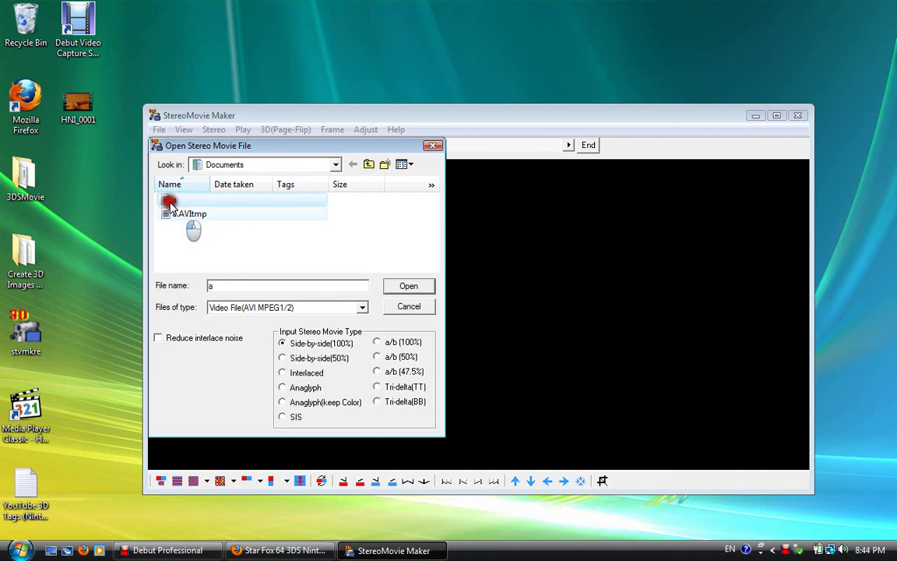
{"action": "left_click", "coordinate": [166, 215]}
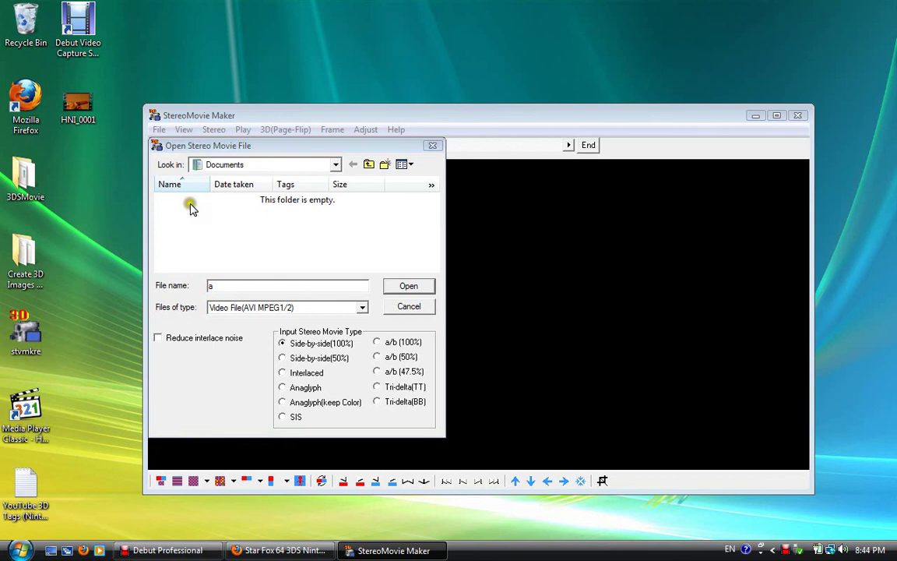
Step: Open the HNI_0001 video from the Desktop as a Side-by-side (100%) stereo movie
{"action": "left_click", "coordinate": [272, 165]}
{"action": "left_click", "coordinate": [249, 179]}
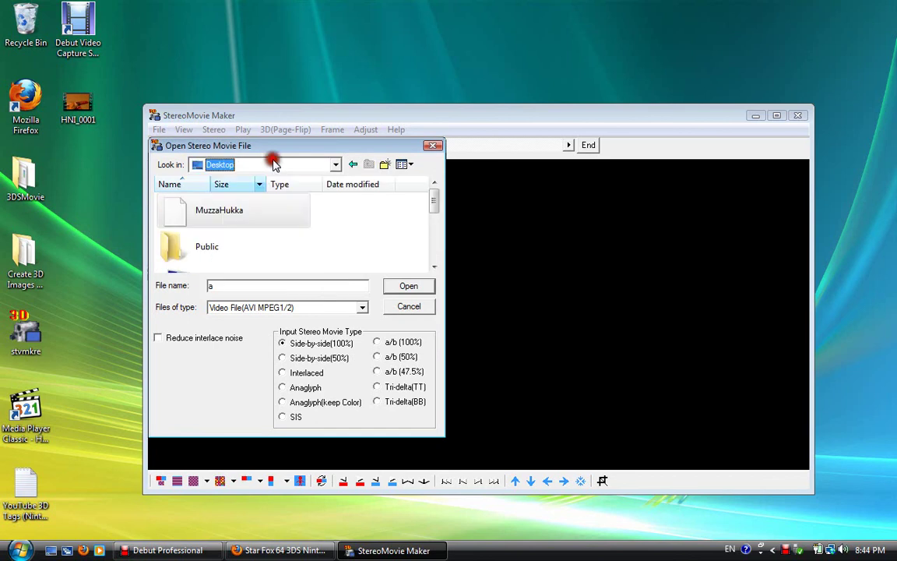
{"action": "scroll", "coordinate": [360, 259], "scroll_direction": "down", "scroll_amount": 3}
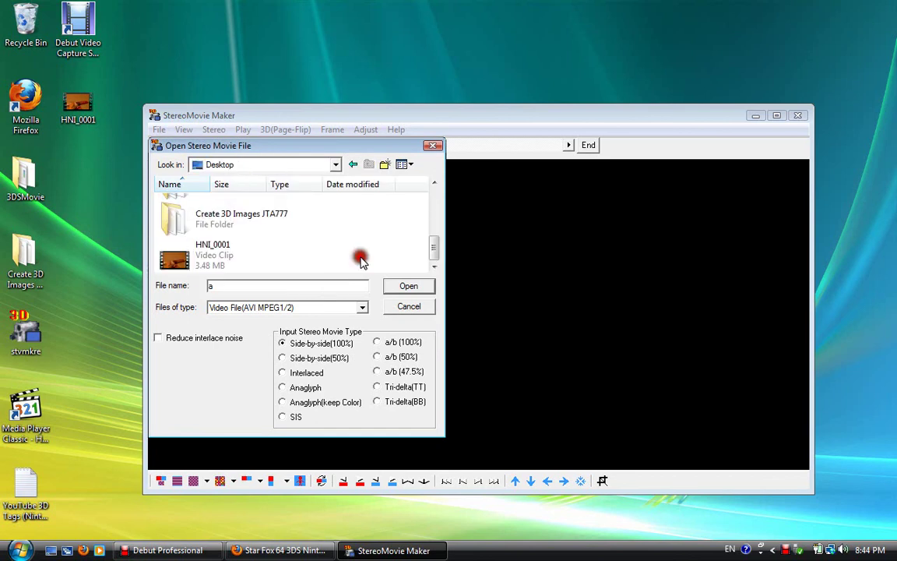
{"action": "double_click", "coordinate": [343, 260]}
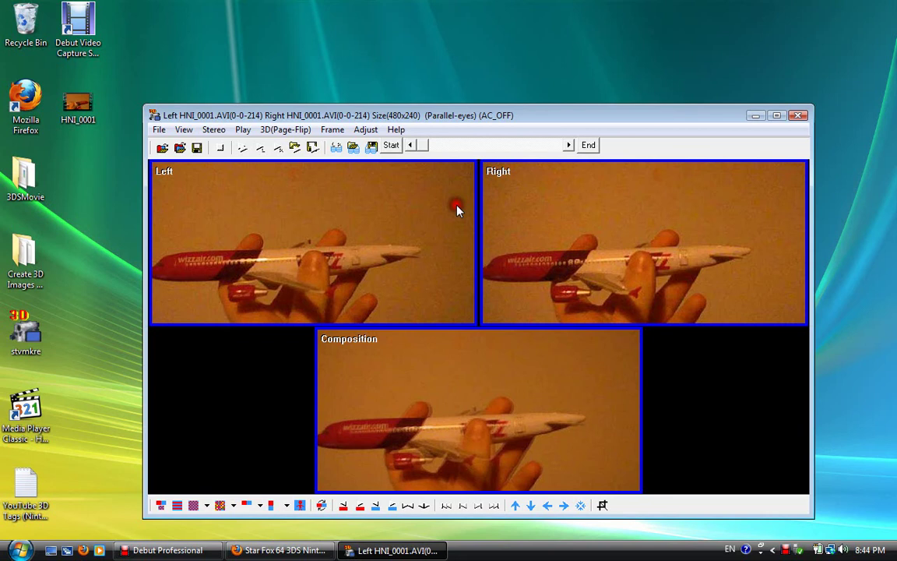
Step: Maximize StereoMovie Maker, minimize it, and run the ffdshow_beta7_rev3154_20091209 installer from the Downloads folder
{"action": "left_click", "coordinate": [776, 116]}
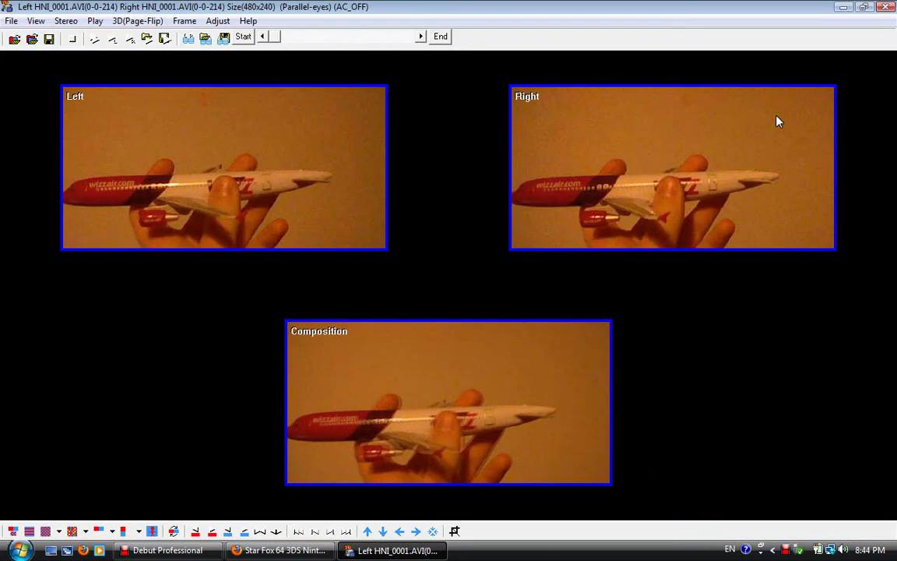
{"action": "left_click", "coordinate": [647, 137]}
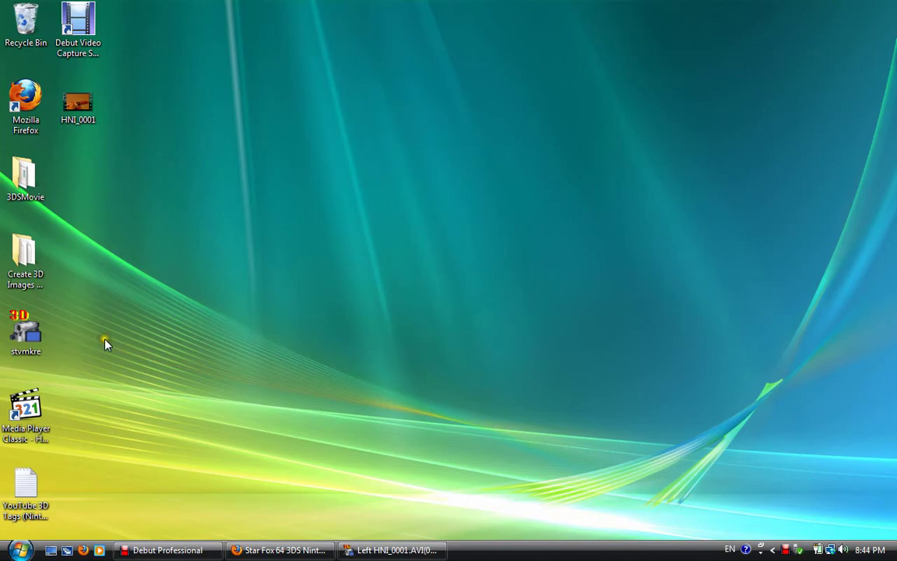
{"action": "left_click", "coordinate": [21, 550]}
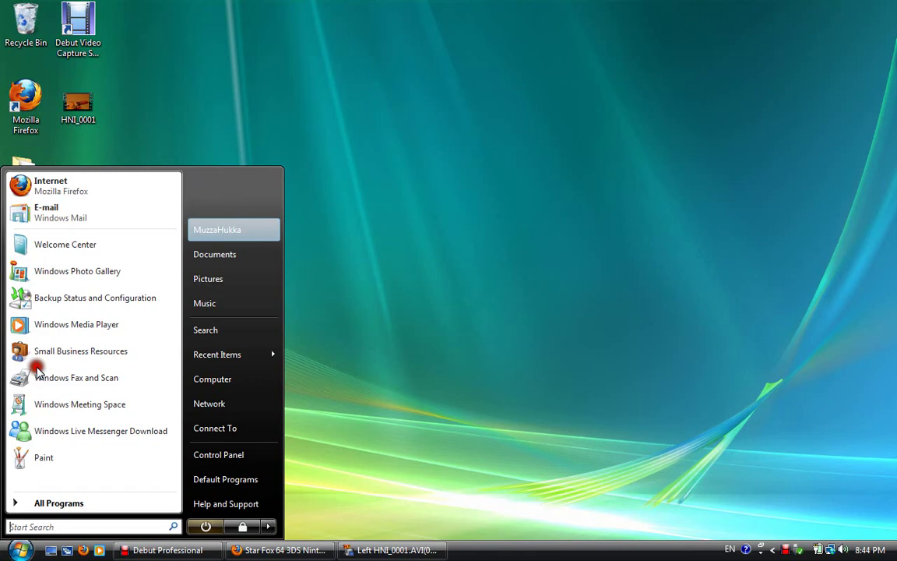
{"action": "left_click", "coordinate": [215, 229]}
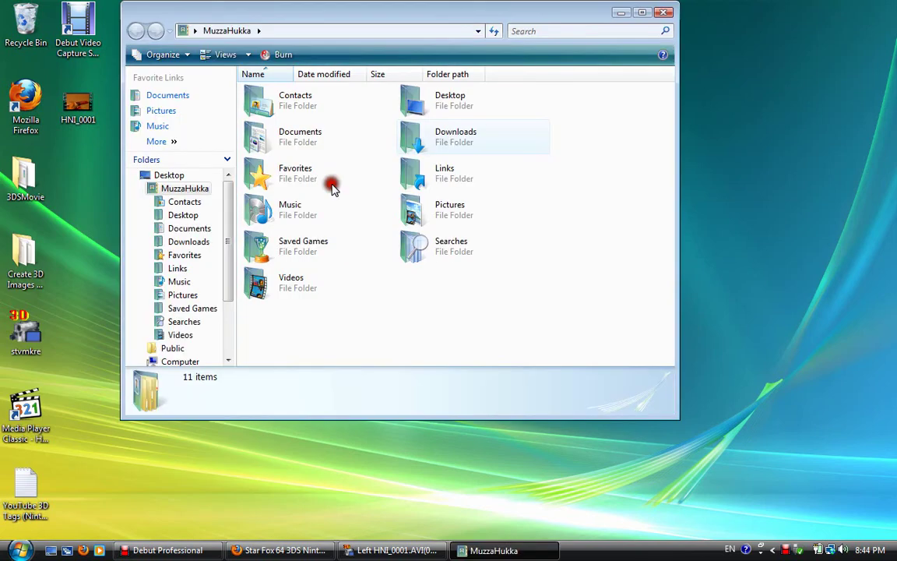
{"action": "double_click", "coordinate": [436, 146]}
{"action": "double_click", "coordinate": [292, 142]}
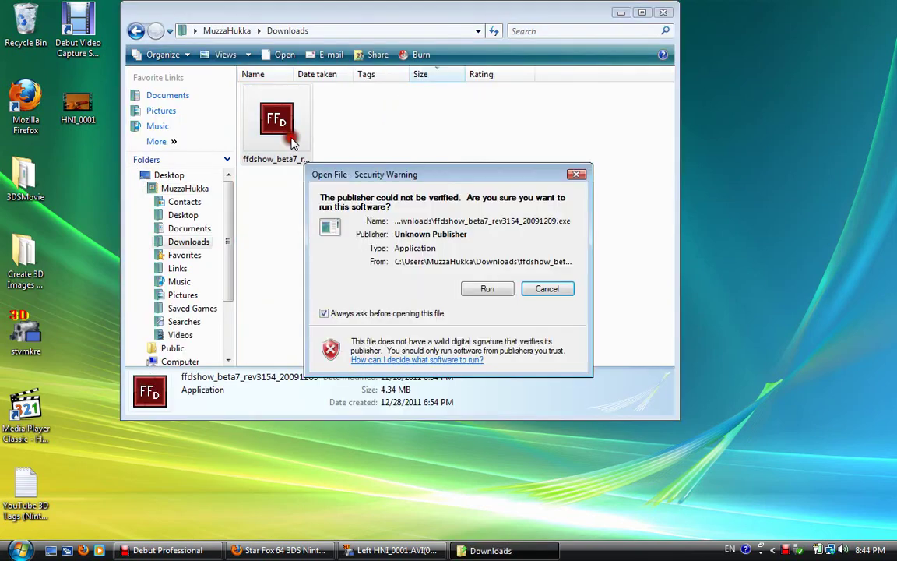
{"action": "left_click", "coordinate": [487, 288]}
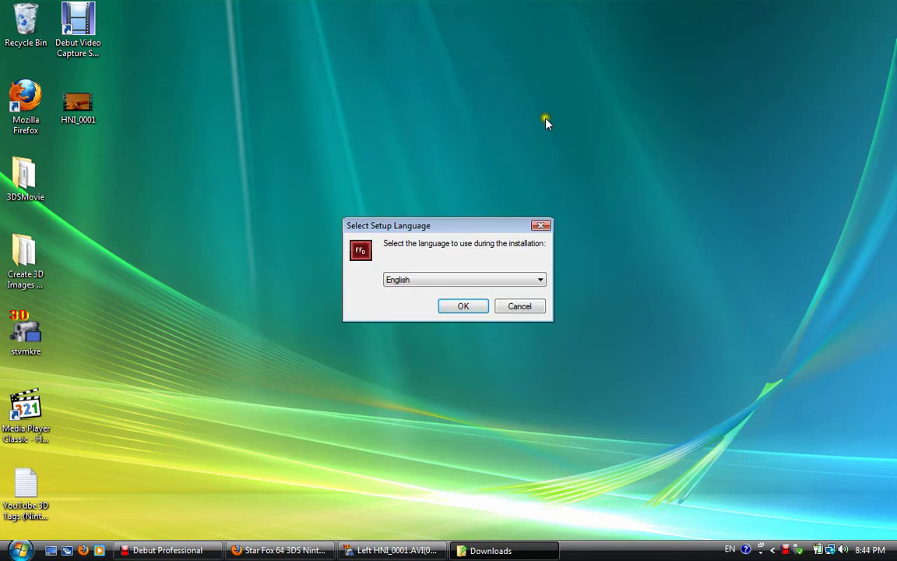
Step: Set up ffdshow in English with the ffdshow Start Menu folder and 2.0 (stereo) speakers, and start the installation
{"action": "left_click", "coordinate": [465, 280]}
{"action": "left_click", "coordinate": [472, 288]}
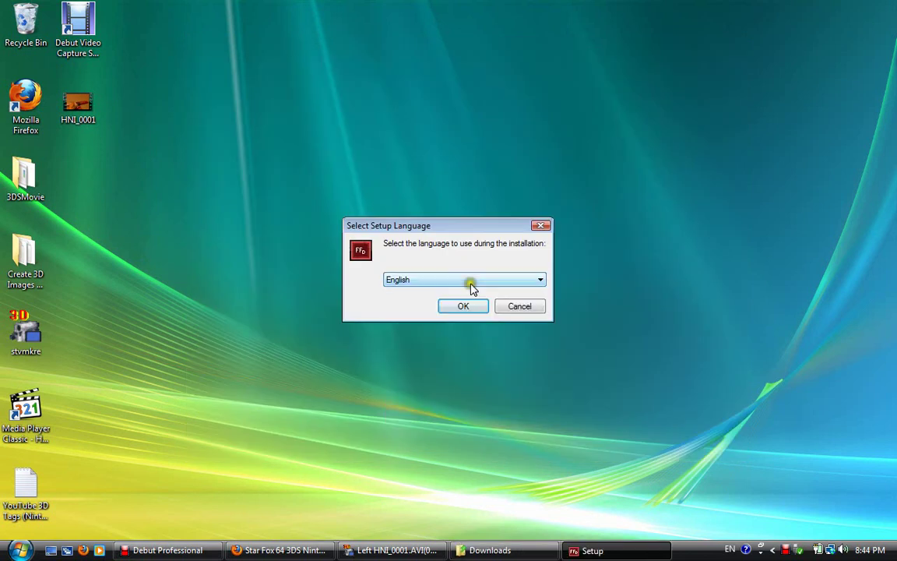
{"action": "left_click", "coordinate": [491, 244]}
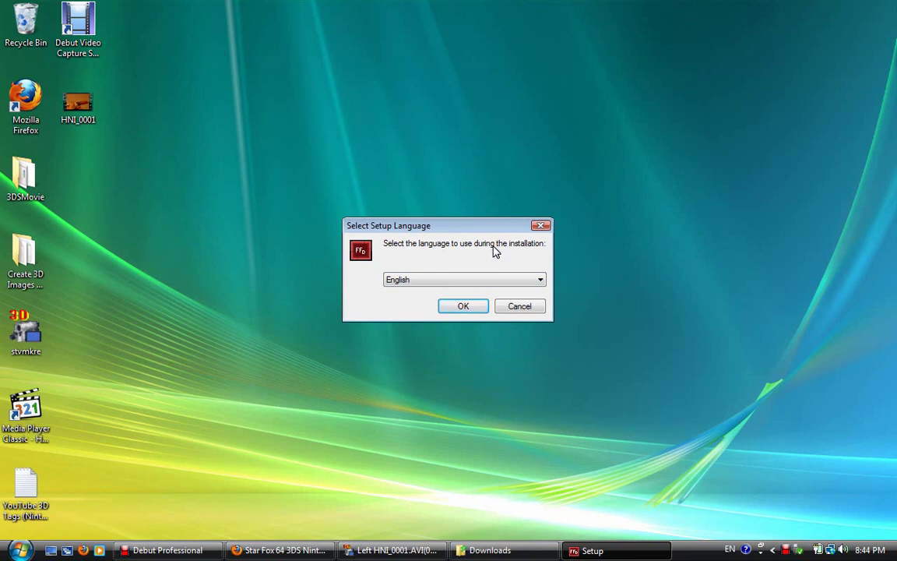
{"action": "left_click", "coordinate": [476, 312]}
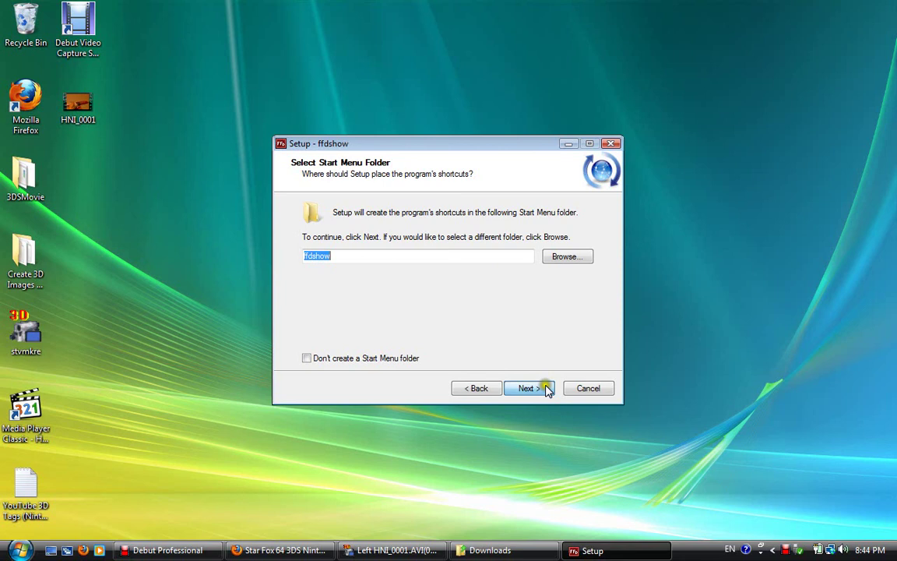
{"action": "left_click", "coordinate": [545, 388]}
{"action": "left_click", "coordinate": [545, 387]}
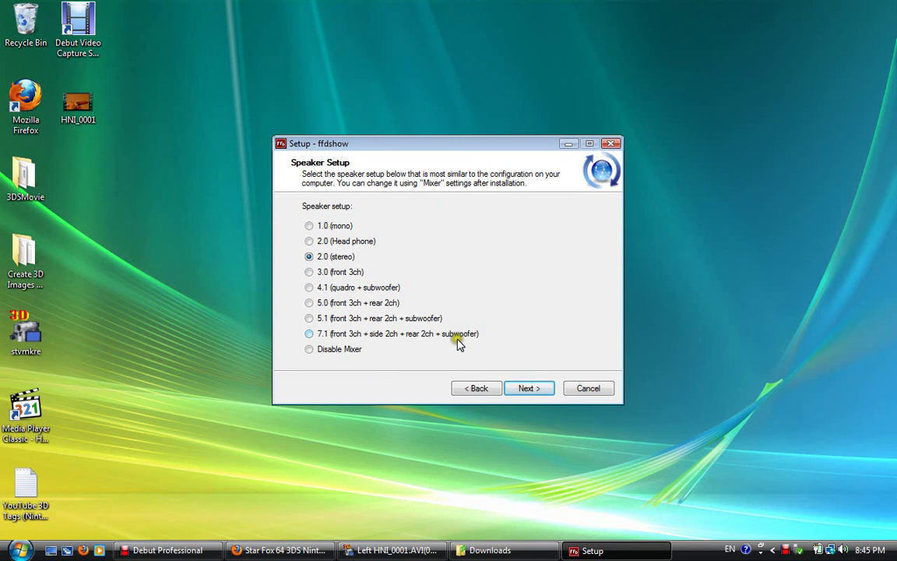
{"action": "left_click", "coordinate": [529, 387]}
{"action": "left_click", "coordinate": [529, 387]}
{"action": "left_click", "coordinate": [530, 388]}
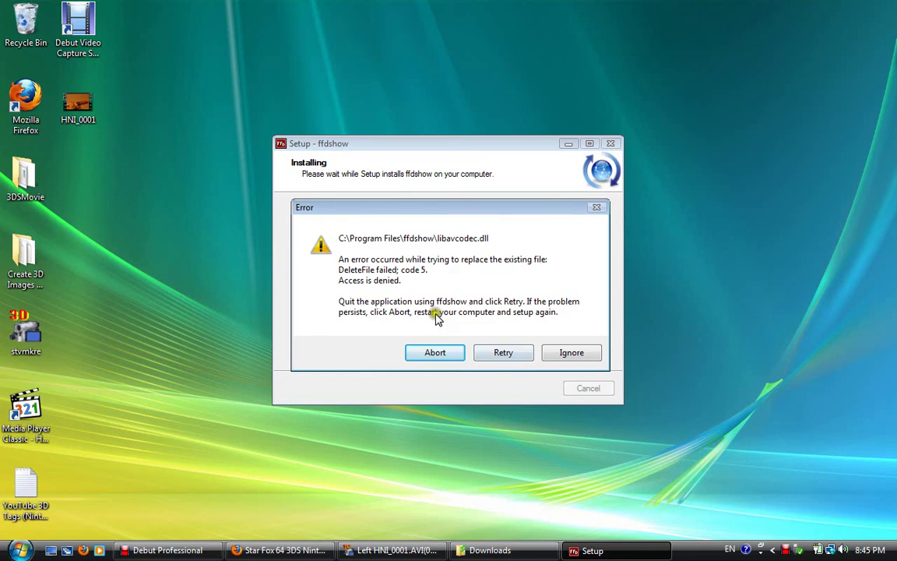
Step: Retry replacing libavcodec.dll, let the installation continue, and finish the ffdshow setup without restarting the computer now
{"action": "left_click", "coordinate": [503, 352]}
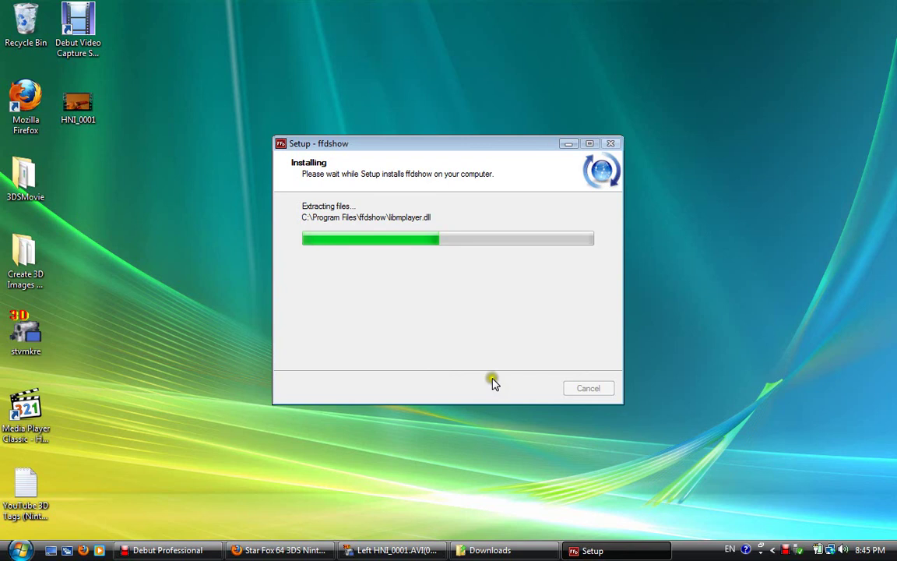
{"action": "left_click", "coordinate": [568, 356]}
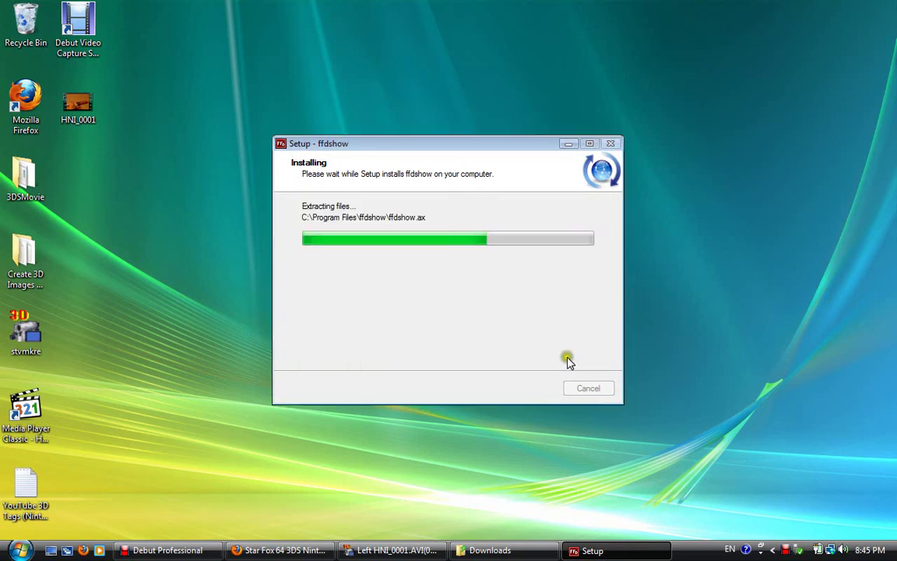
{"action": "left_click", "coordinate": [572, 356]}
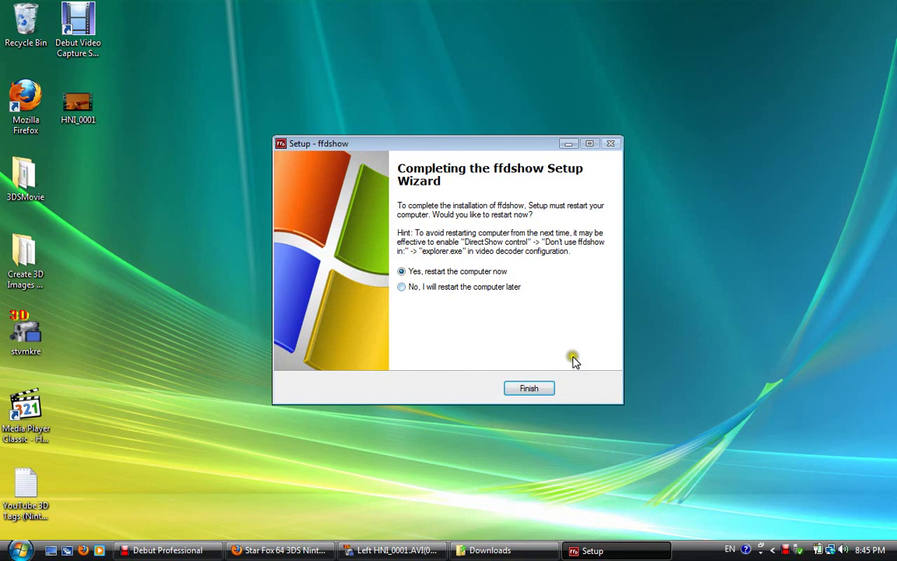
{"action": "left_click", "coordinate": [484, 287]}
{"action": "left_click", "coordinate": [529, 388]}
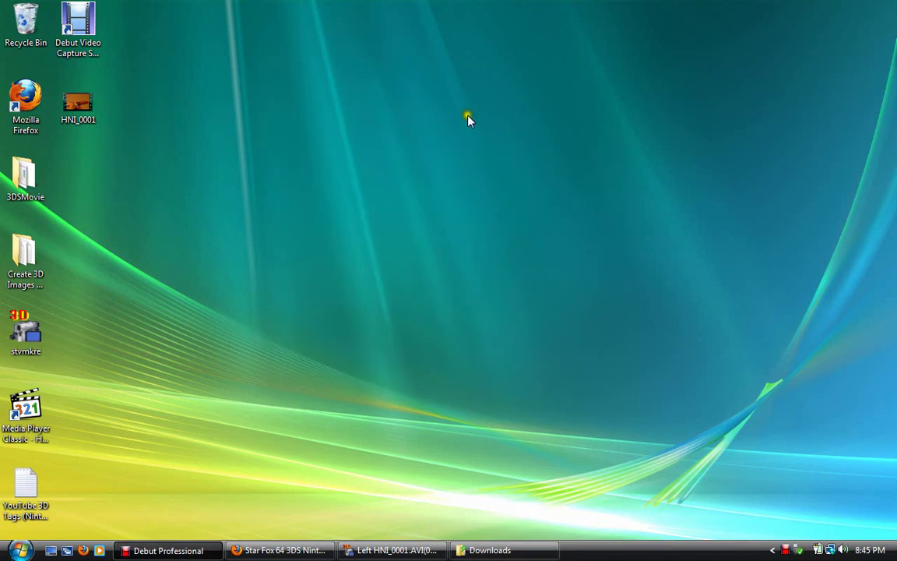
Step: Open the VFW configuration of ffdshow from the installed programs
{"action": "key", "text": "super"}
{"action": "left_click", "coordinate": [48, 503]}
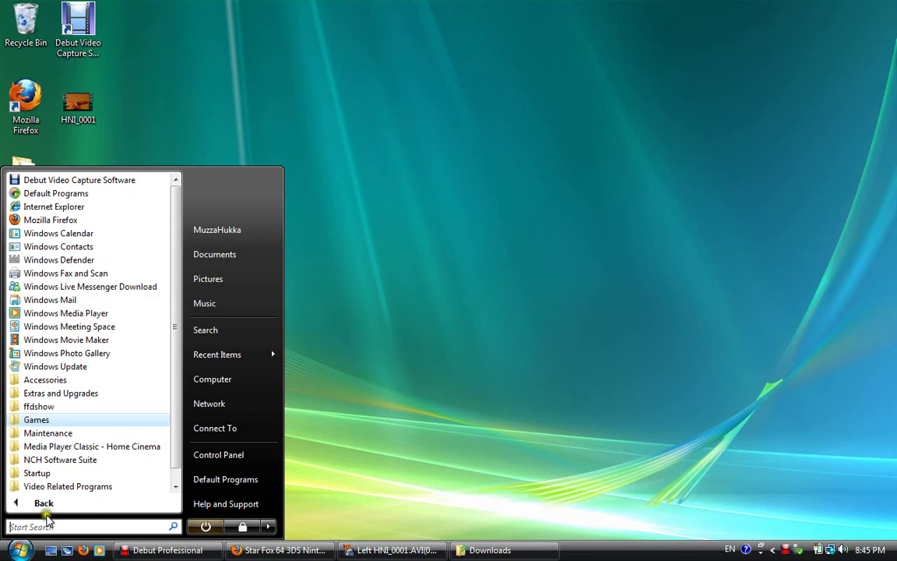
{"action": "left_click", "coordinate": [91, 426]}
{"action": "left_click", "coordinate": [92, 408]}
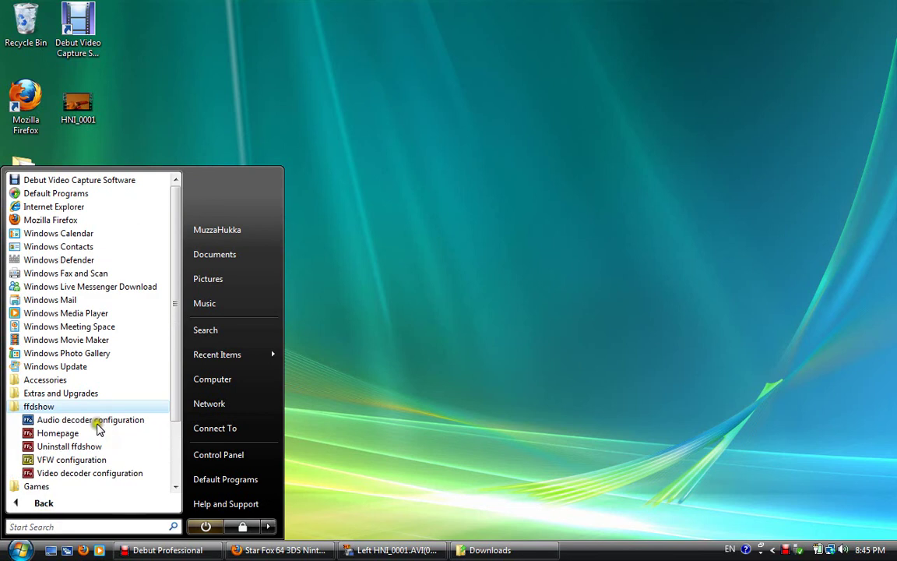
{"action": "left_click", "coordinate": [103, 401]}
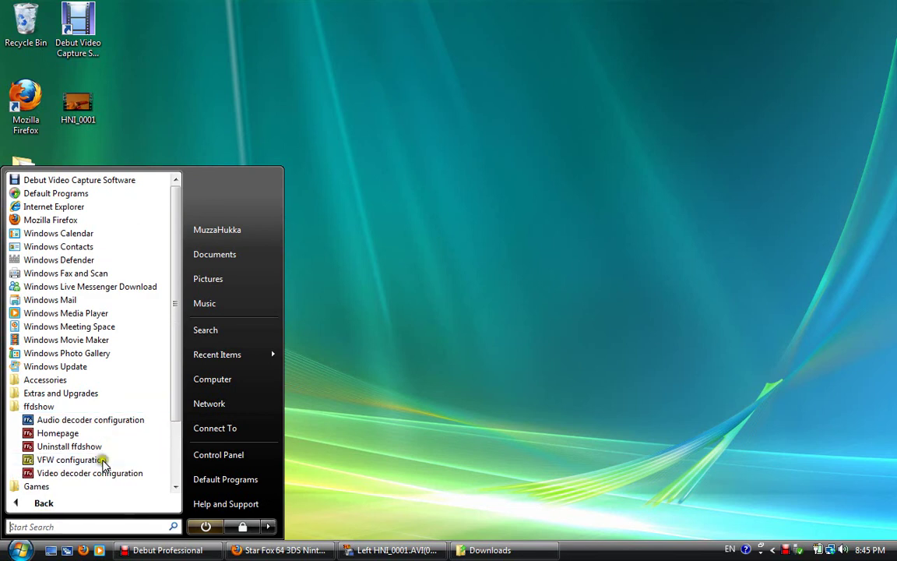
{"action": "key", "text": "Down"}
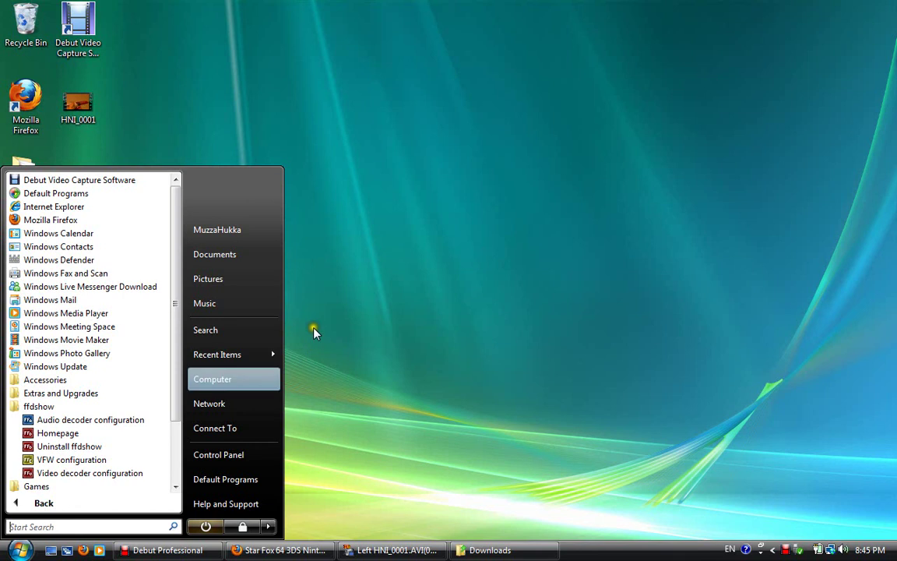
{"action": "key", "text": "Down"}
{"action": "key", "text": "Down"}
{"action": "key", "text": "Down"}
{"action": "left_click", "coordinate": [200, 457]}
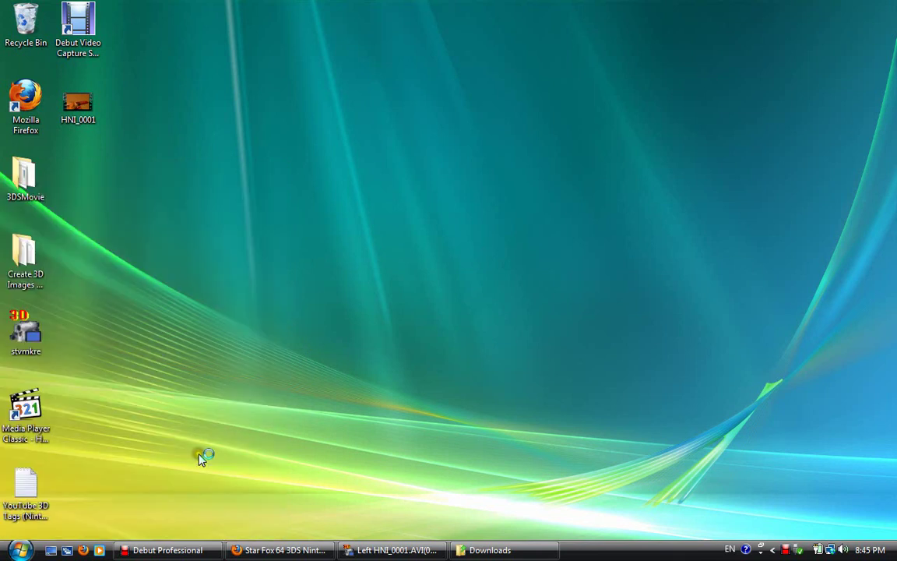
Step: Set the MJPEG format's decoder to libavcodec in the ffdshow decoder settings and confirm the configuration
{"action": "left_click", "coordinate": [282, 189]}
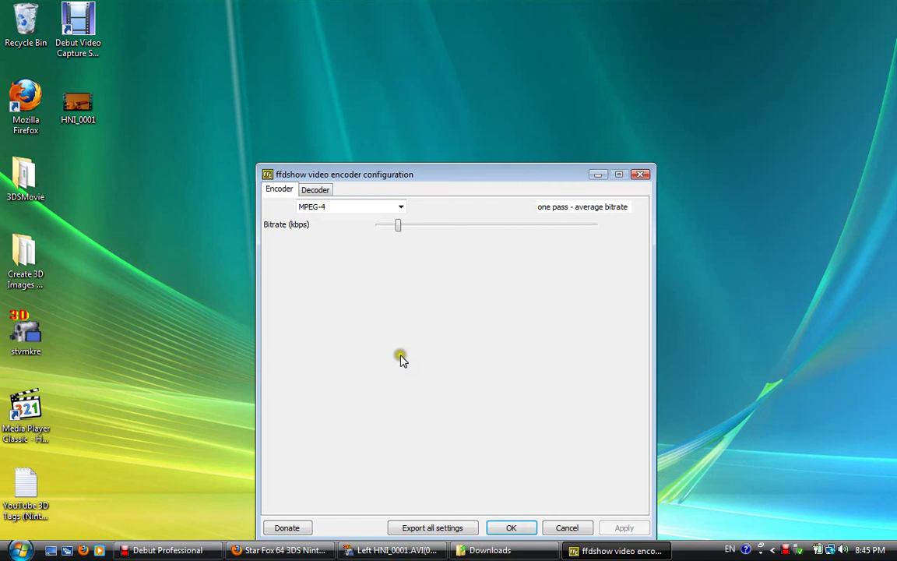
{"action": "left_click", "coordinate": [310, 190]}
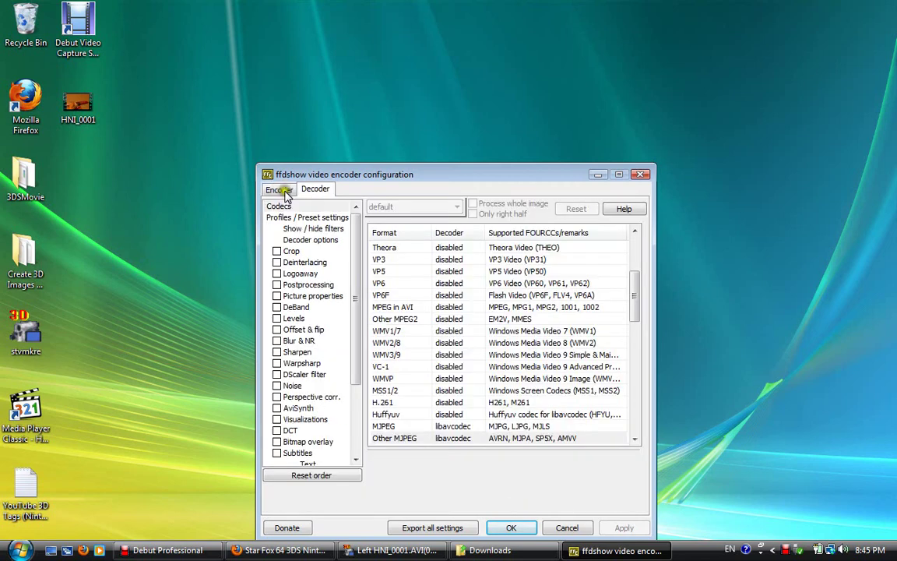
{"action": "left_click", "coordinate": [307, 232]}
{"action": "left_click_drag", "start_coordinate": [387, 176], "coordinate": [399, 120]}
{"action": "left_click", "coordinate": [399, 371]}
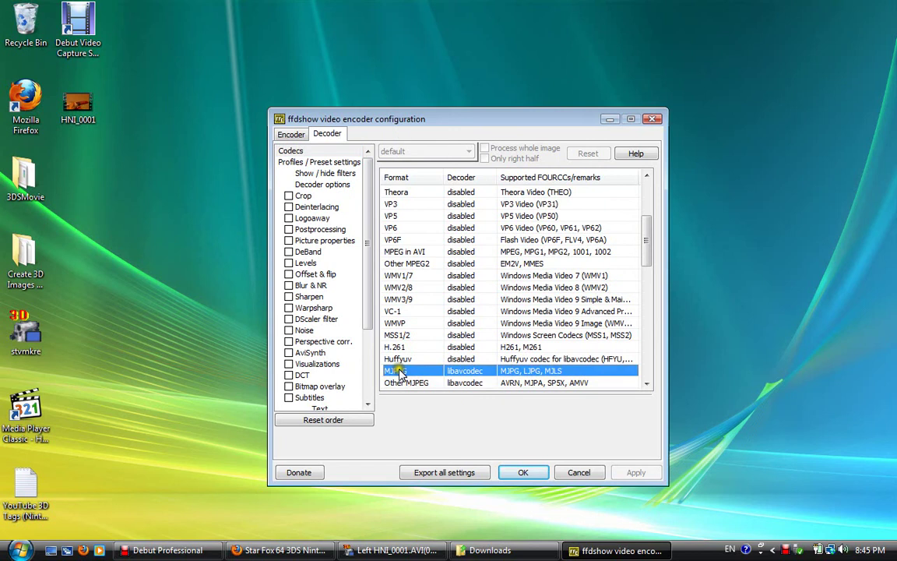
{"action": "left_click", "coordinate": [458, 384]}
{"action": "left_click", "coordinate": [475, 372]}
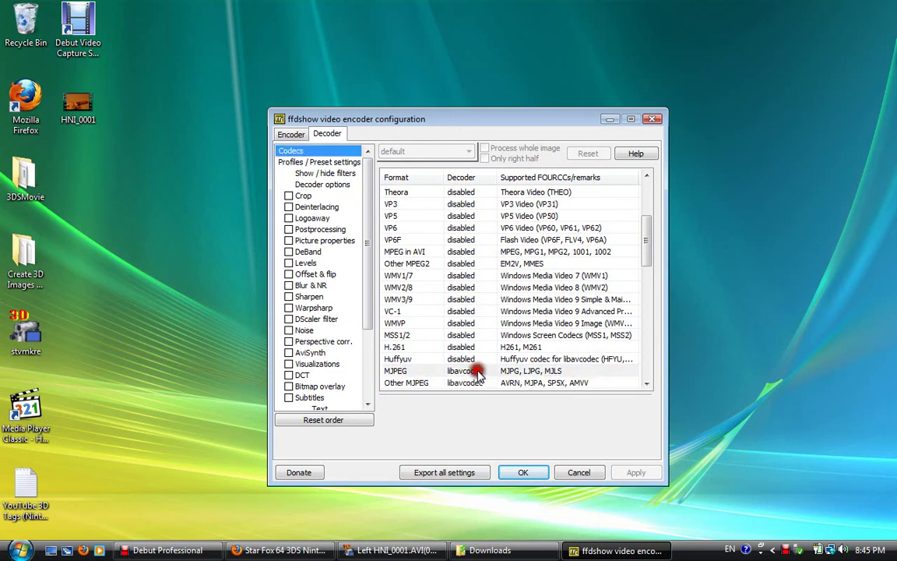
{"action": "left_click", "coordinate": [483, 374]}
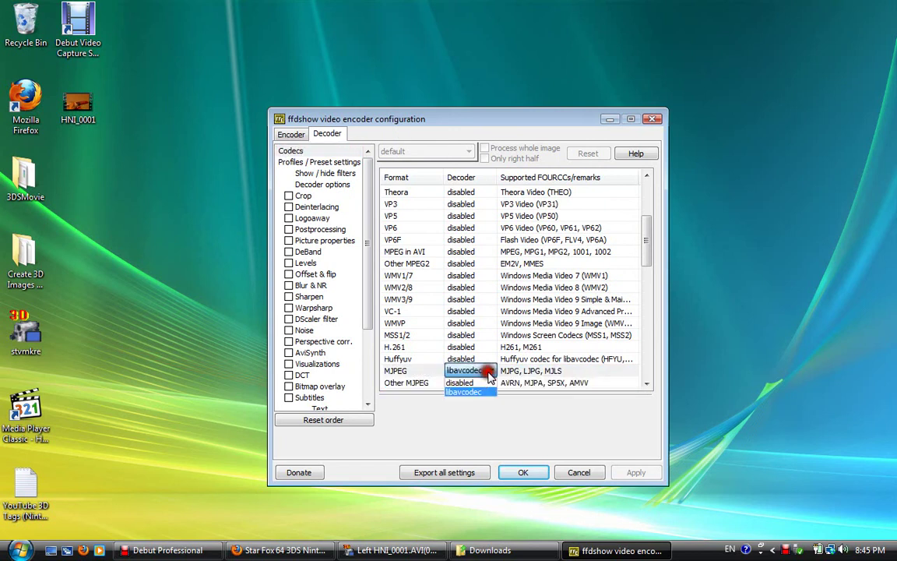
{"action": "left_click", "coordinate": [489, 394]}
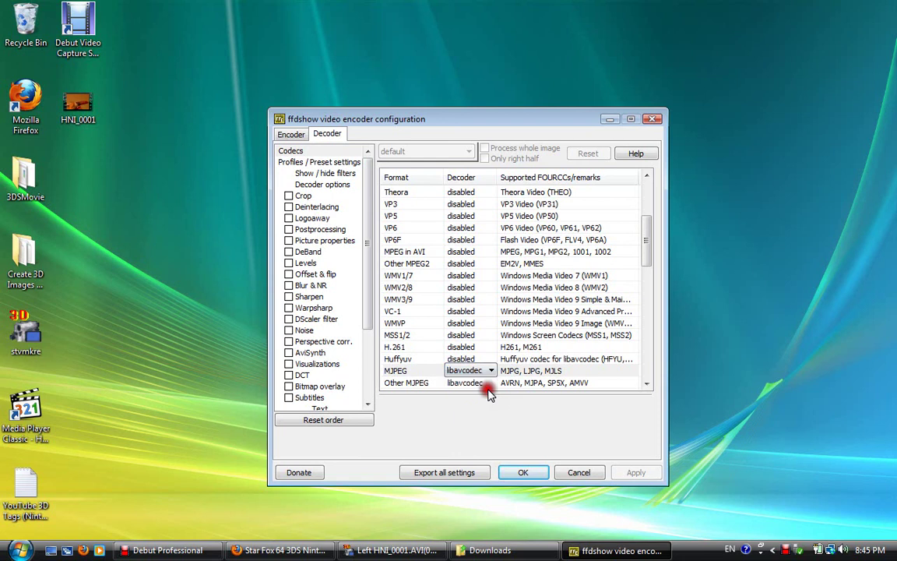
{"action": "left_click", "coordinate": [523, 473]}
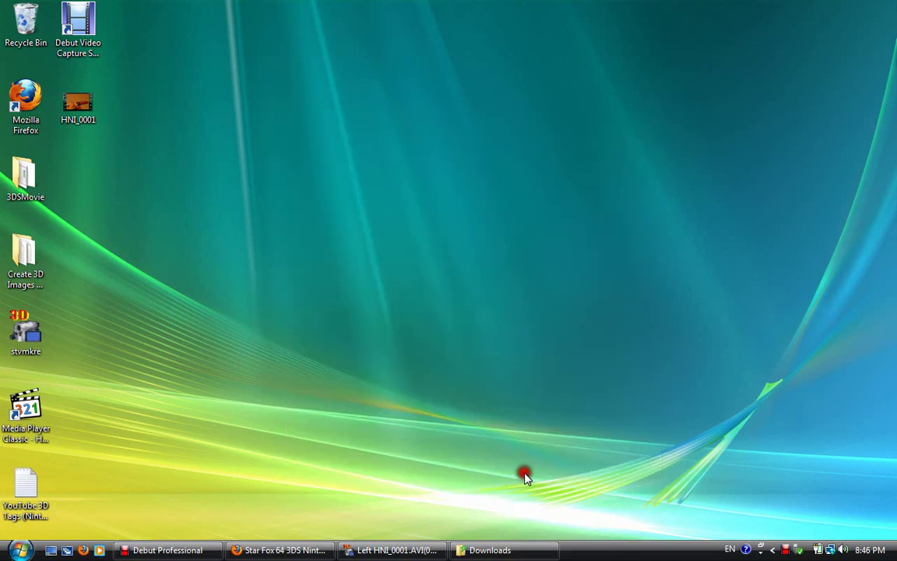
Step: Switch back to StereoMovie Maker and start saving the stereo movie to the Desktop as a Side-by-side AVI
{"action": "left_click", "coordinate": [372, 321]}
{"action": "left_click", "coordinate": [401, 550]}
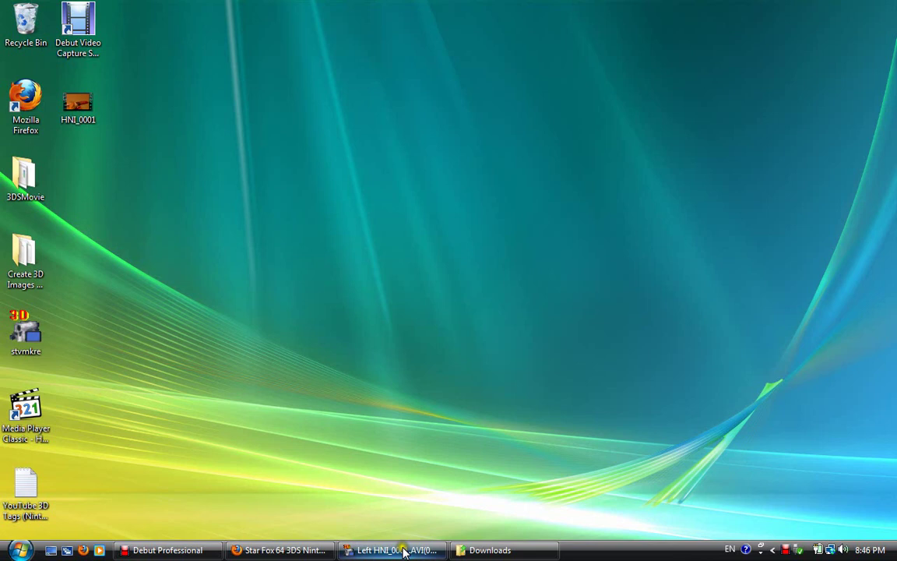
{"action": "left_click", "coordinate": [402, 550]}
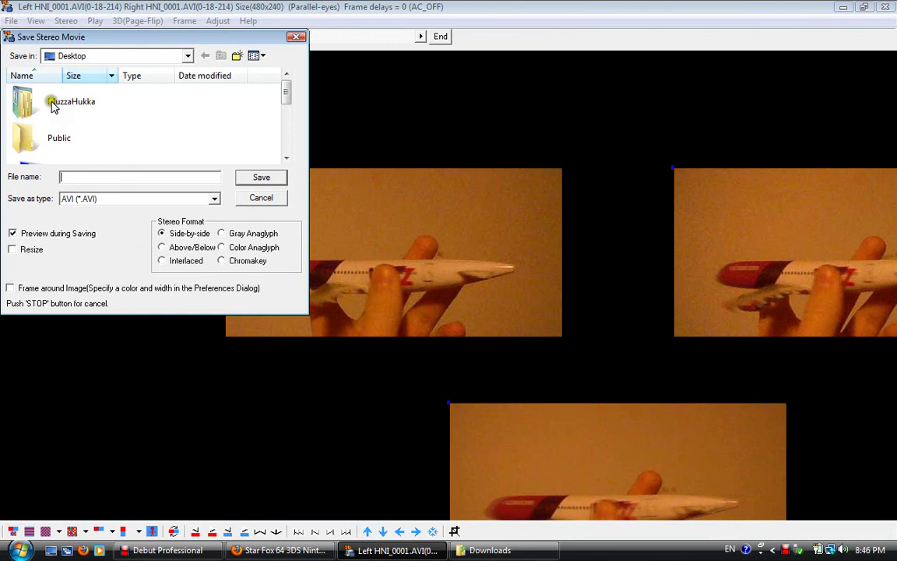
{"action": "left_click", "coordinate": [85, 71]}
{"action": "left_click", "coordinate": [162, 198]}
{"action": "left_click", "coordinate": [163, 199]}
{"action": "left_click", "coordinate": [187, 234]}
{"action": "left_click", "coordinate": [187, 237]}
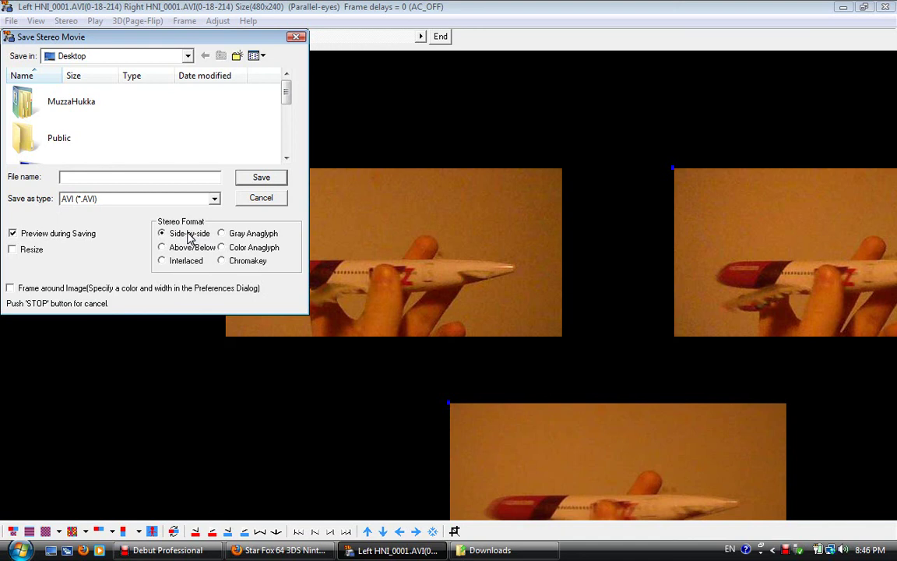
Step: Name the stereo movie TEST and save it with the Full Frames (Uncompressed) compressor
{"action": "left_click", "coordinate": [226, 191]}
{"action": "left_click", "coordinate": [247, 179]}
{"action": "left_click", "coordinate": [196, 180]}
{"action": "type", "text": "T"}
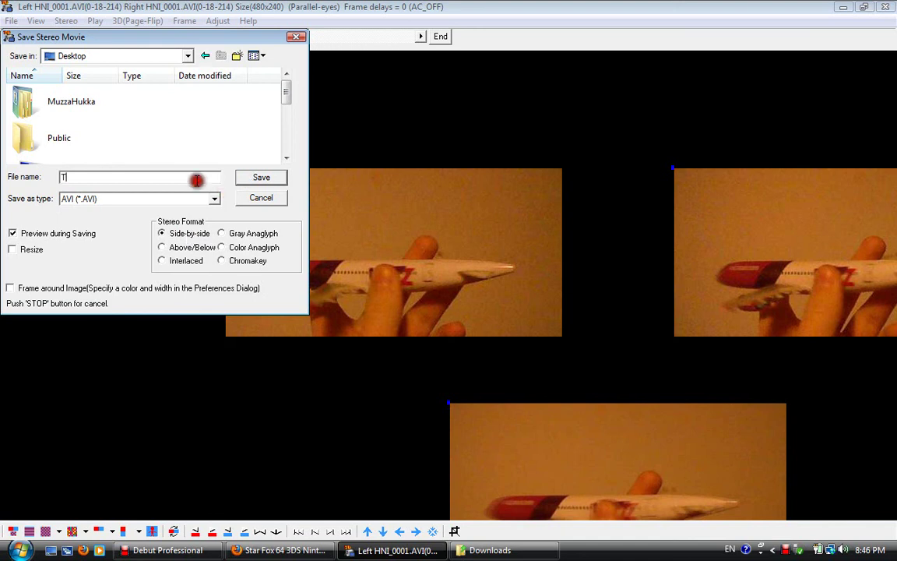
{"action": "type", "text": "EST"}
{"action": "key", "text": "Return"}
{"action": "key", "text": "alt+Down"}
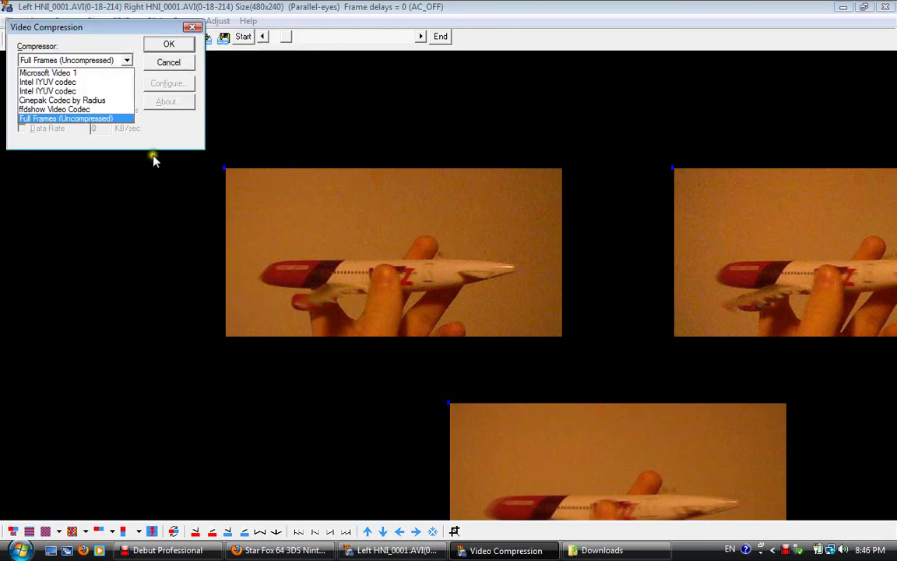
{"action": "left_click", "coordinate": [98, 58]}
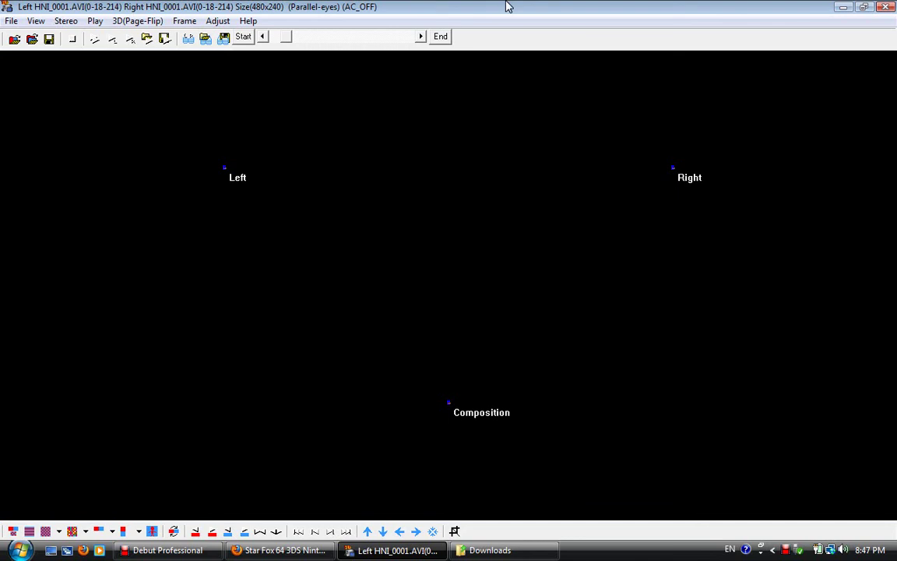
Step: Close StereoMovie Maker and play the TEST video from the desktop in Windows Media Player
{"action": "left_click", "coordinate": [738, 22]}
{"action": "left_click", "coordinate": [886, 8]}
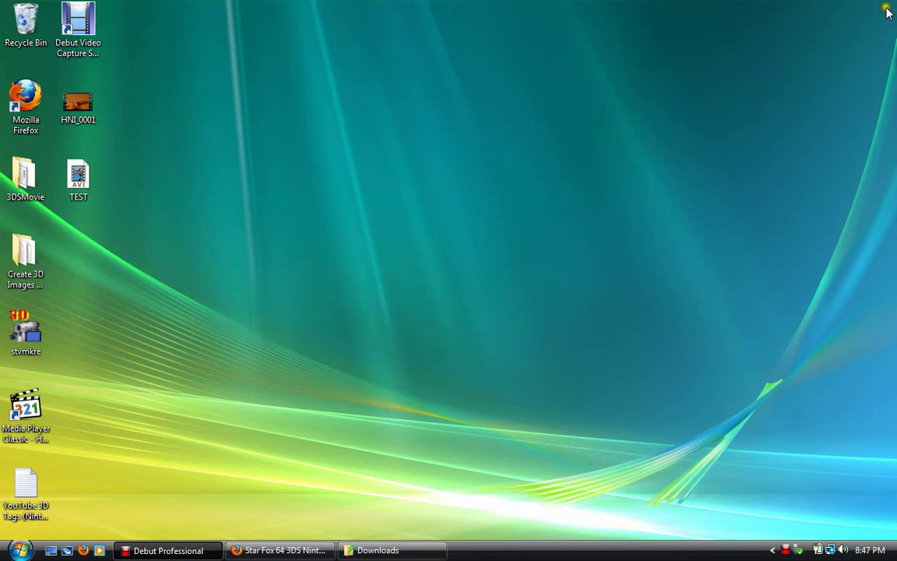
{"action": "double_click", "coordinate": [78, 178]}
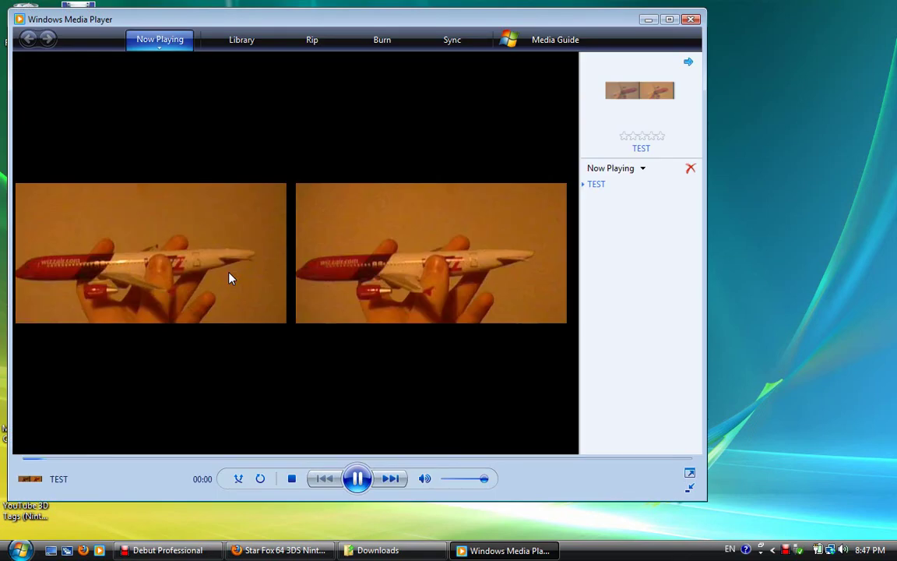
Step: Close Windows Media Player and the Windows Help and Support window that covers the desktop
{"action": "left_click_drag", "start_coordinate": [338, 41], "coordinate": [440, 31]}
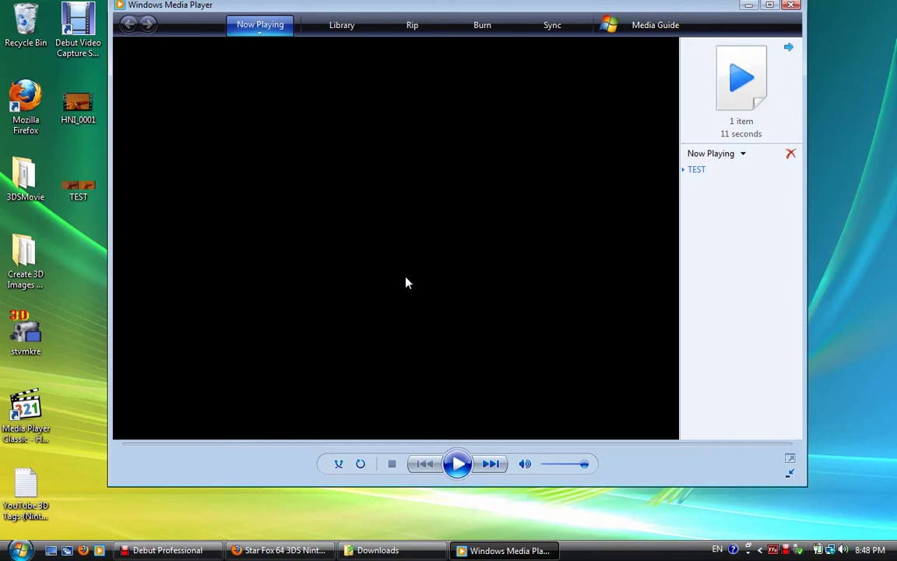
{"action": "left_click", "coordinate": [791, 4]}
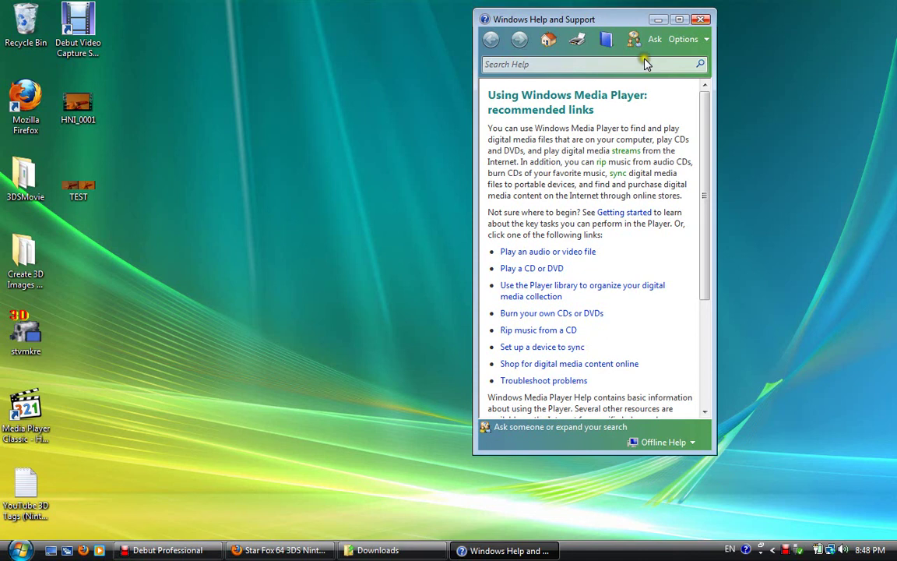
{"action": "left_click", "coordinate": [700, 20]}
{"action": "left_click_drag", "start_coordinate": [270, 217], "coordinate": [290, 343]}
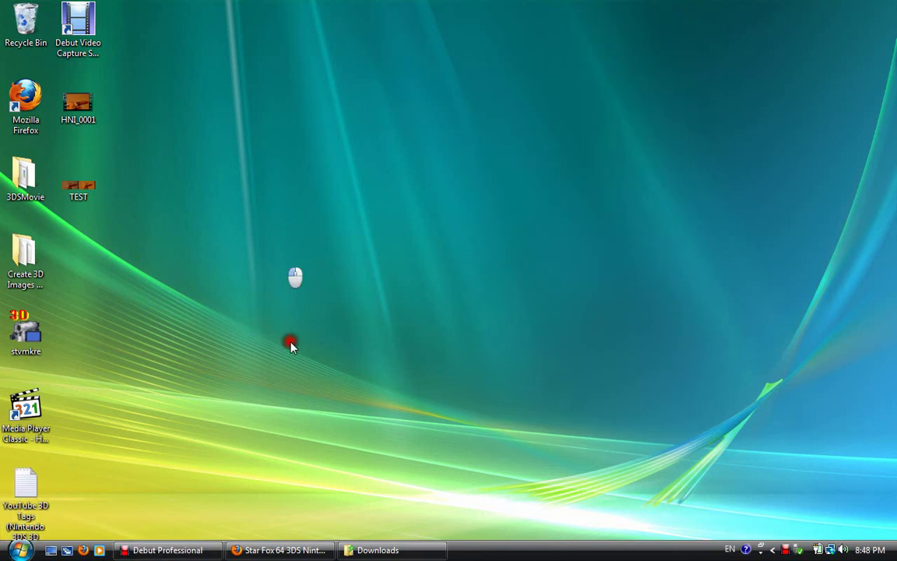
Step: Open the YouTube 3D Tags text file from the desktop in Notepad and read through its yt3d tags
{"action": "double_click", "coordinate": [32, 505]}
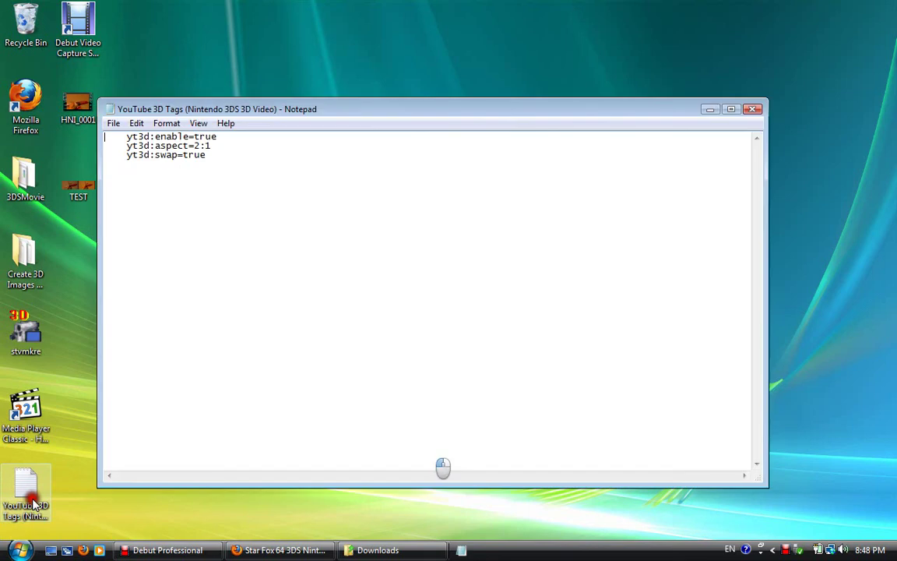
{"action": "left_click", "coordinate": [246, 160]}
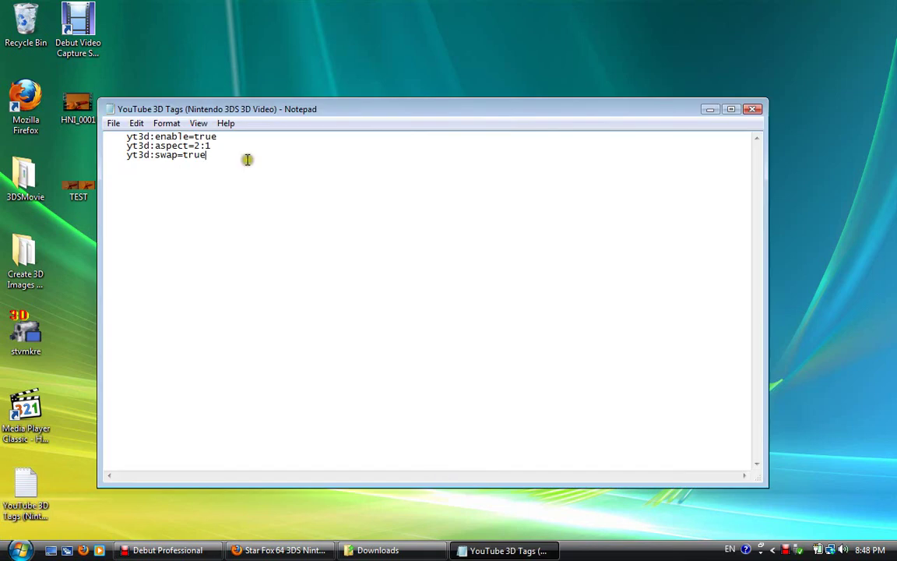
{"action": "key", "text": "ctrl+a"}
{"action": "left_click", "coordinate": [165, 155]}
{"action": "left_click_drag", "start_coordinate": [211, 145], "coordinate": [125, 136]}
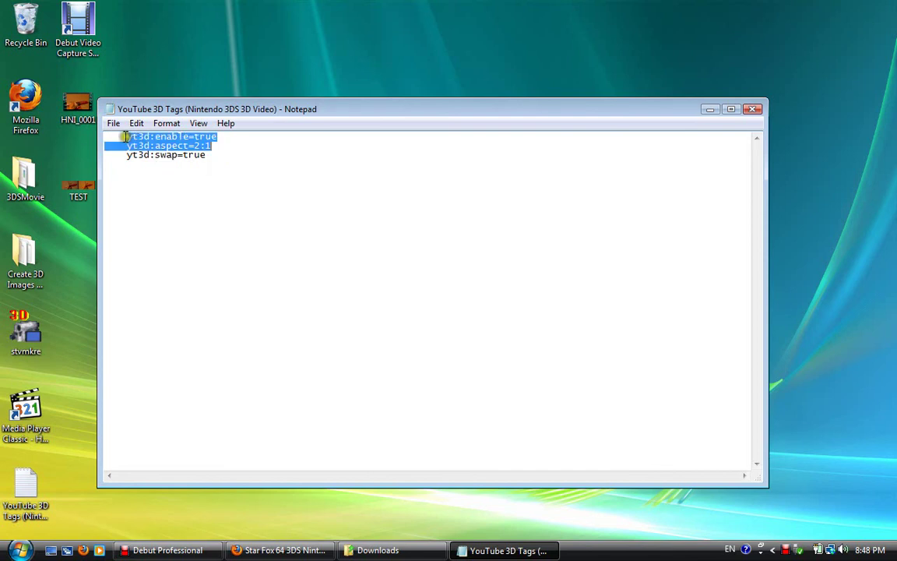
{"action": "left_click", "coordinate": [231, 152]}
{"action": "left_click_drag", "start_coordinate": [230, 145], "coordinate": [240, 162]}
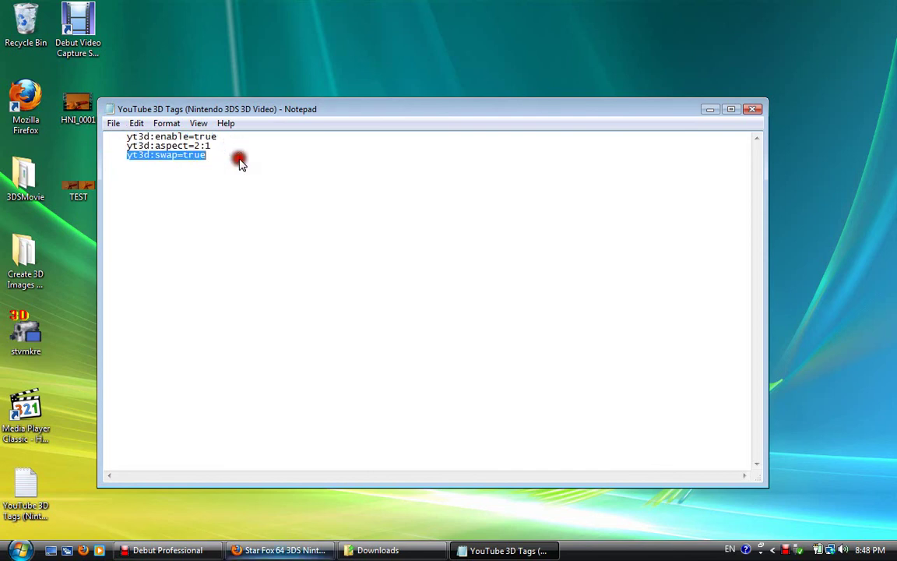
Step: Switch to YouTube in Firefox and start uploading the TEST video from the Desktop
{"action": "left_click", "coordinate": [282, 550]}
{"action": "scroll", "coordinate": [491, 158], "scroll_direction": "up", "scroll_amount": 2}
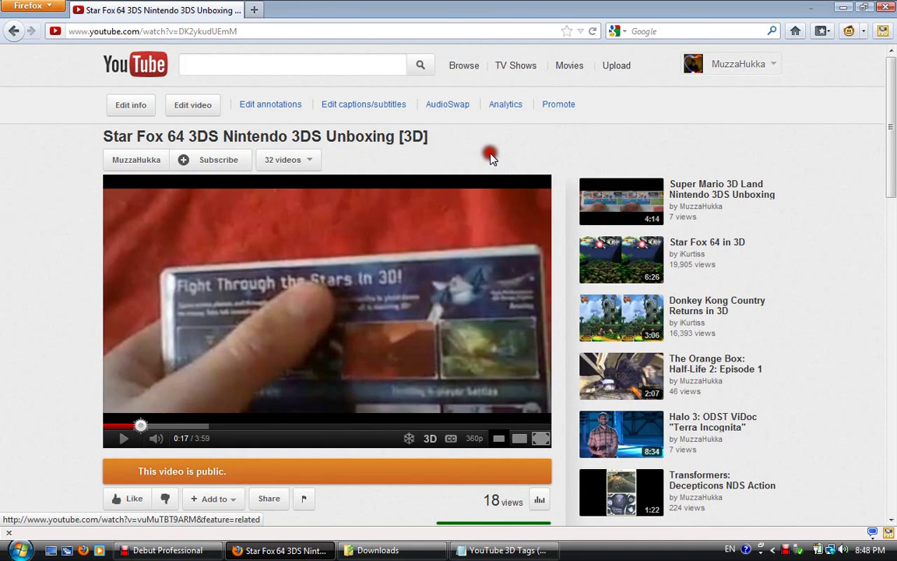
{"action": "left_click", "coordinate": [616, 66]}
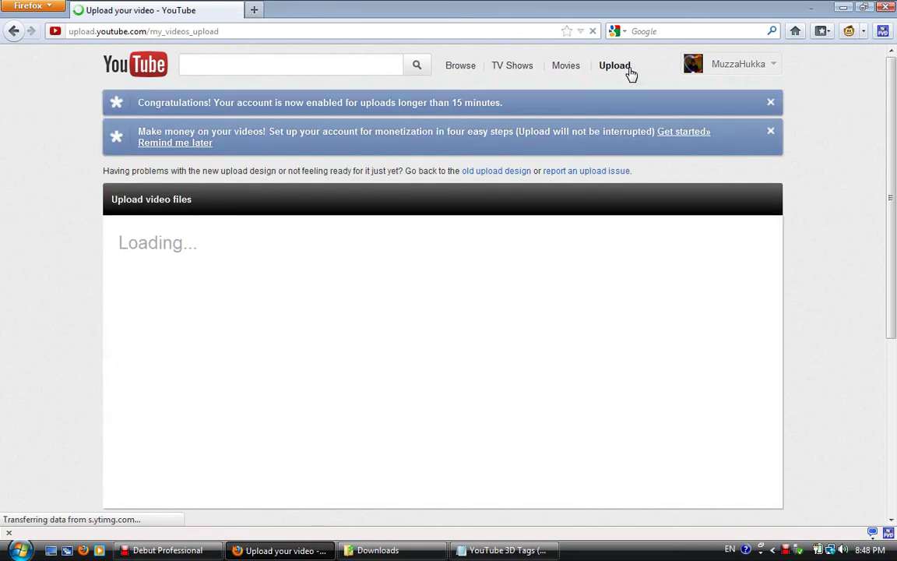
{"action": "scroll", "coordinate": [394, 286], "scroll_direction": "down", "scroll_amount": 2}
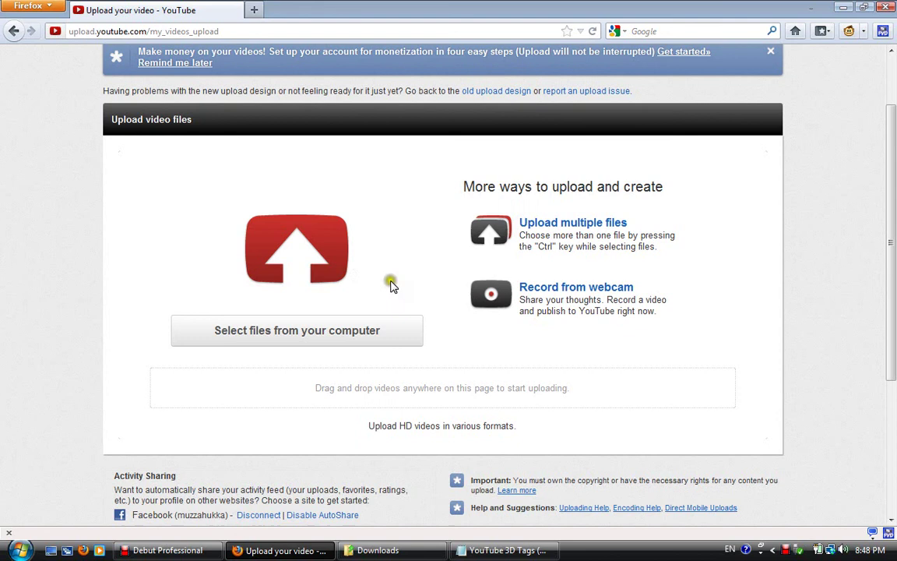
{"action": "left_click", "coordinate": [348, 262]}
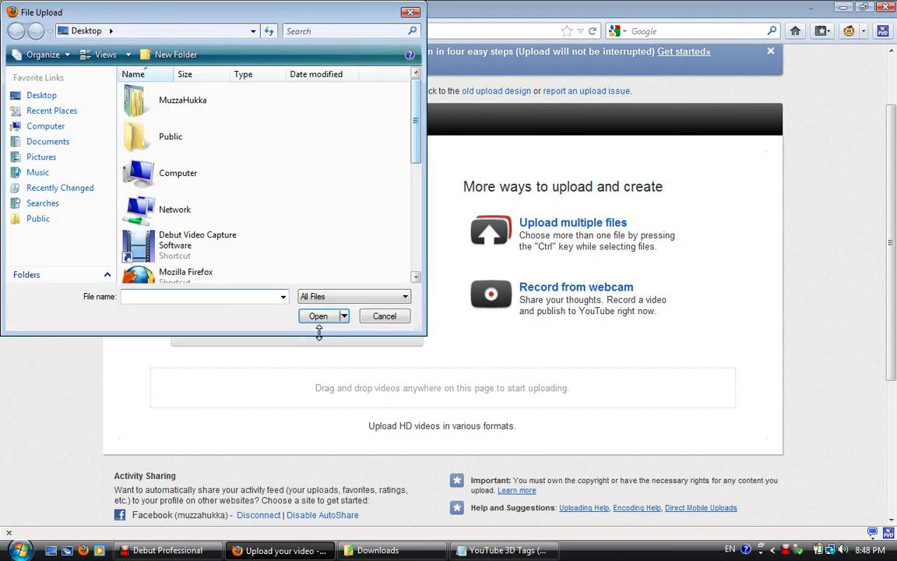
{"action": "scroll", "coordinate": [414, 141], "scroll_direction": "down", "scroll_amount": 5}
{"action": "double_click", "coordinate": [165, 227]}
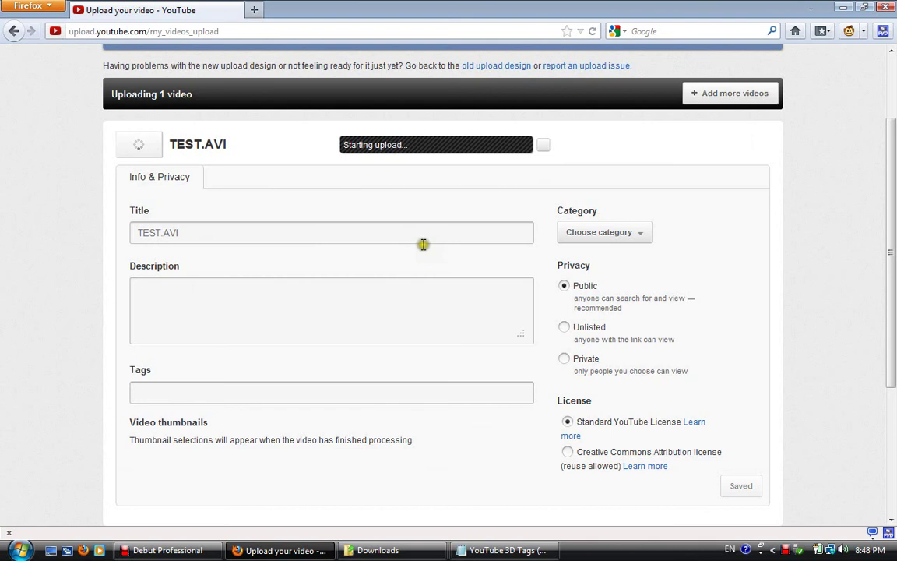
Step: Replace the uploaded video's title with "Test Nintendo 3DS 3D Video"
{"action": "scroll", "coordinate": [185, 237], "scroll_direction": "down", "scroll_amount": 2}
{"action": "left_click", "coordinate": [186, 237]}
{"action": "left_click_drag", "start_coordinate": [179, 153], "coordinate": [99, 154]}
{"action": "key", "text": "BackSpace"}
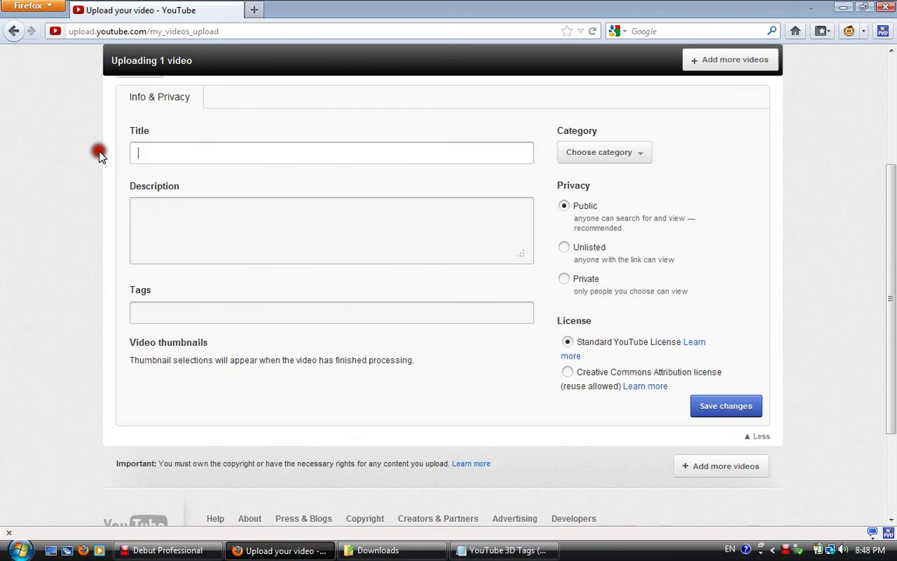
{"action": "type", "text": "Test Nintendo 3DS 3D"}
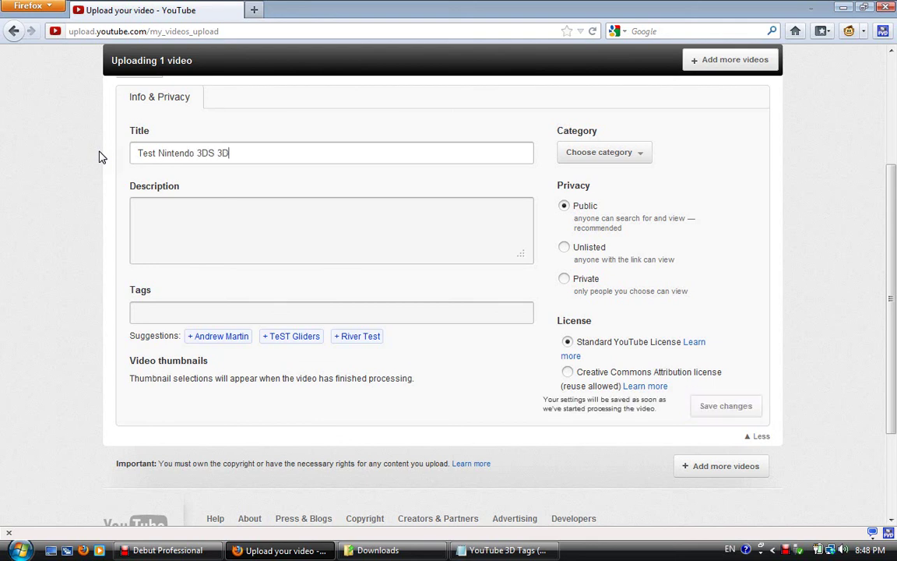
{"action": "type", "text": " Video"}
{"action": "key", "text": "Tab"}
{"action": "key", "text": "Tab"}
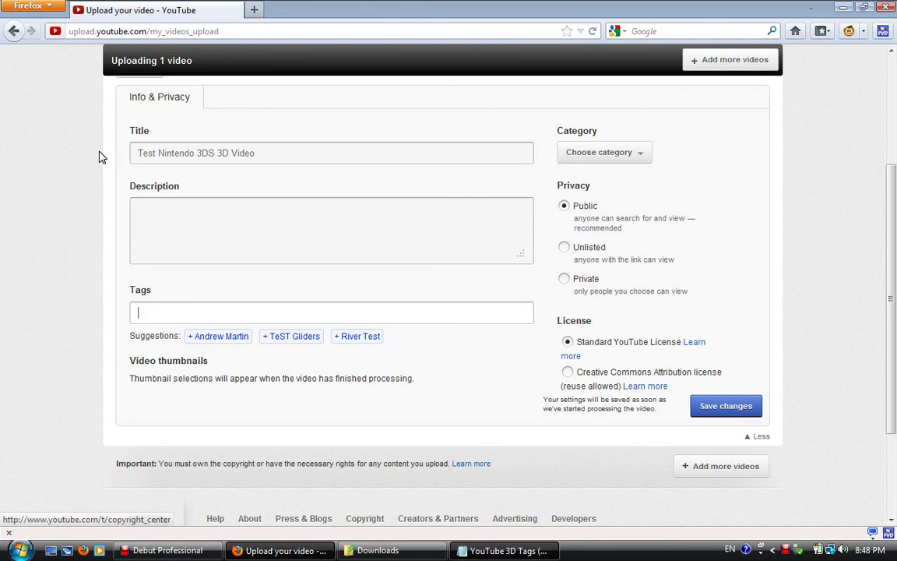
Step: Copy the tag yt3d:enable=true from the Notepad file into the video's Tags on YouTube
{"action": "key", "text": "alt+Tab"}
{"action": "mouse_move", "coordinate": [211, 147]}
{"action": "left_mouse_down"}
{"action": "mouse_move", "coordinate": [128, 139]}
{"action": "mouse_move", "coordinate": [218, 138]}
{"action": "left_mouse_up"}
{"action": "key", "text": "ctrl+c"}
{"action": "right_click", "coordinate": [224, 148]}
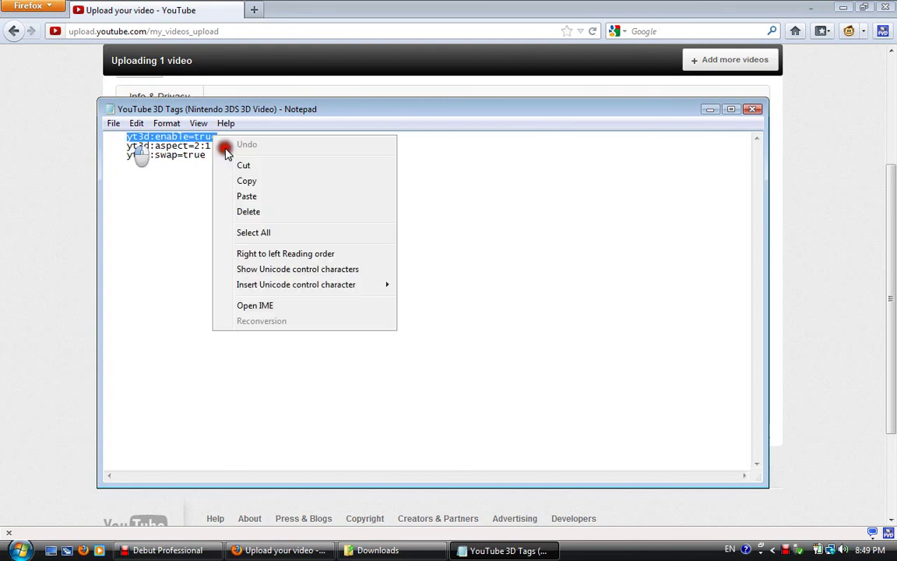
{"action": "left_click", "coordinate": [213, 139]}
{"action": "left_click", "coordinate": [2, 189]}
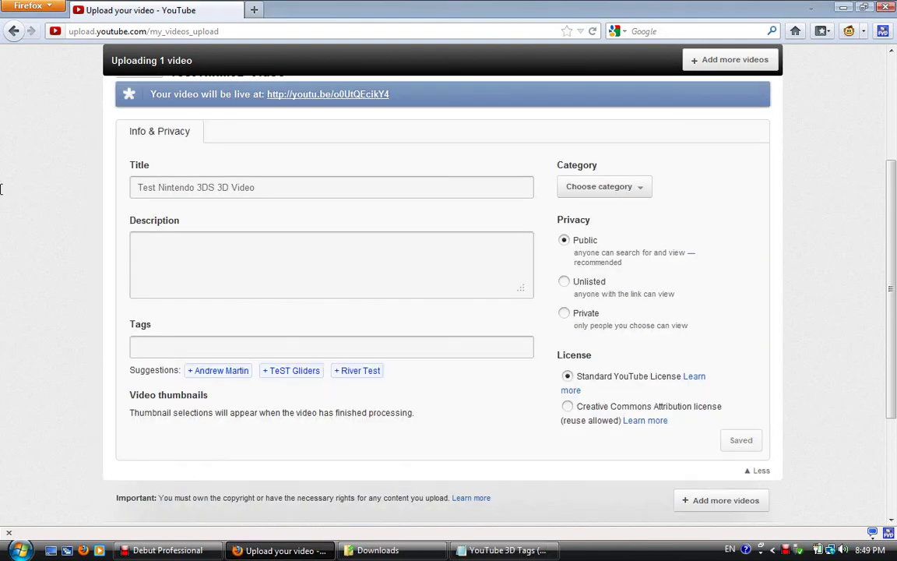
{"action": "right_click", "coordinate": [218, 345]}
{"action": "left_click", "coordinate": [259, 400]}
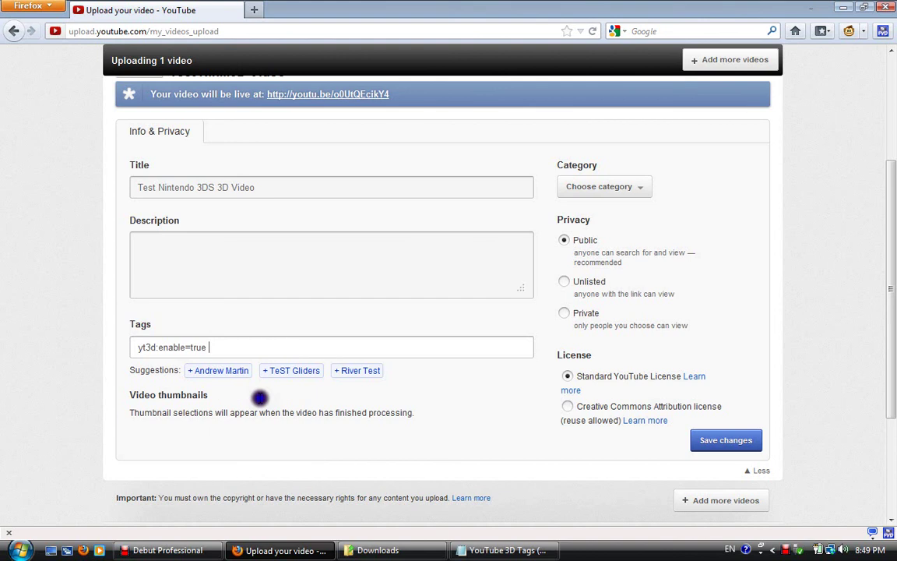
Step: Copy yt3d:aspect=2:1 from the Notepad file and add it as the second tag of the video
{"action": "key", "text": "alt+Tab"}
{"action": "mouse_move", "coordinate": [201, 155]}
{"action": "left_mouse_down"}
{"action": "mouse_move", "coordinate": [128, 139]}
{"action": "mouse_move", "coordinate": [201, 158]}
{"action": "left_mouse_up"}
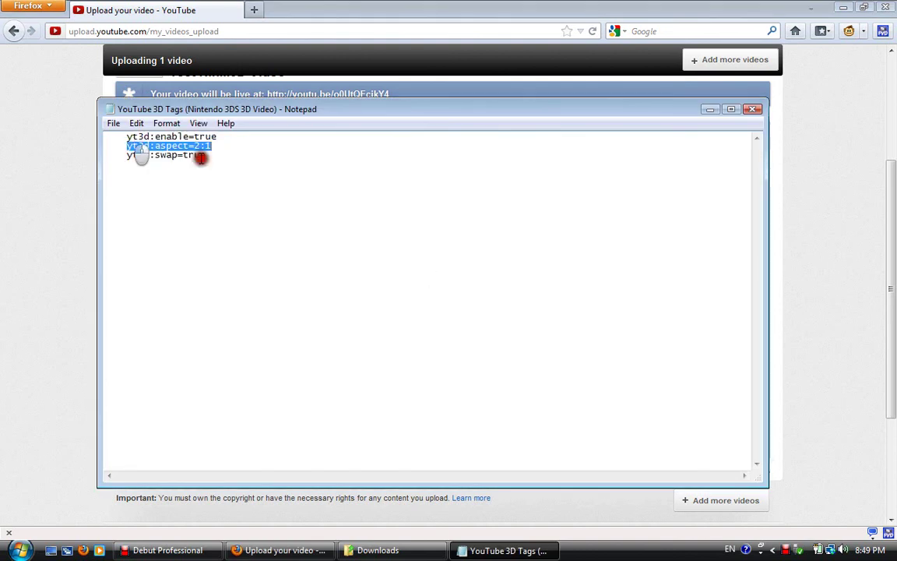
{"action": "right_click", "coordinate": [218, 148]}
{"action": "left_click", "coordinate": [247, 193]}
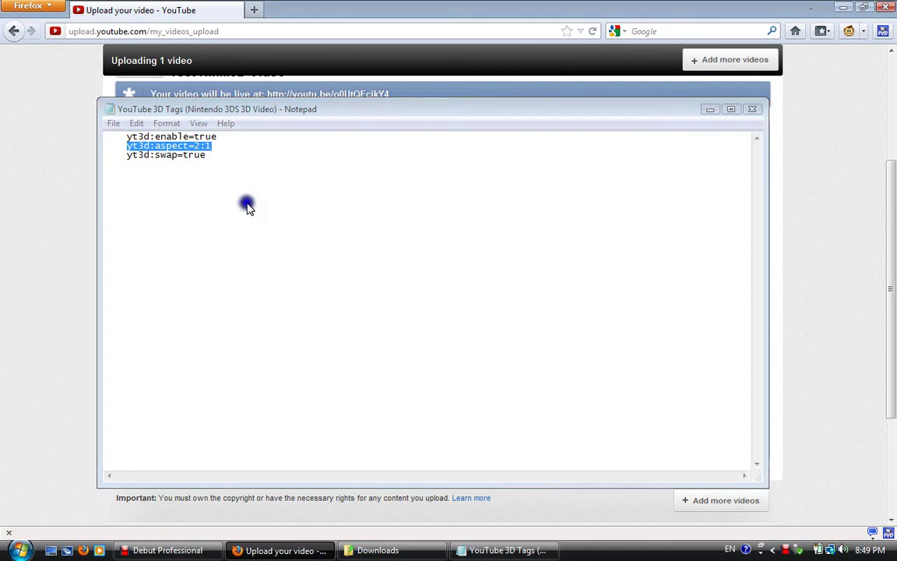
{"action": "left_click", "coordinate": [52, 208]}
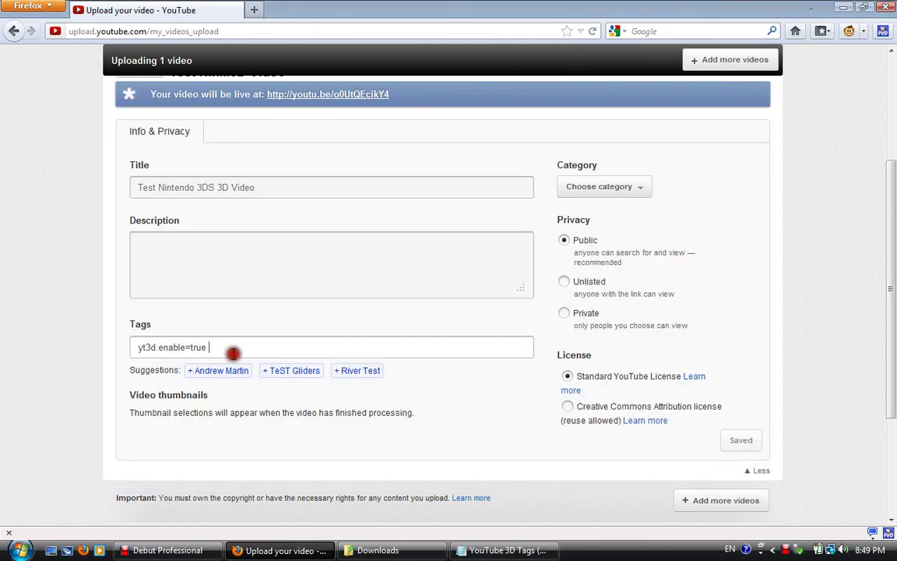
{"action": "type", "text": "yt3d:aspect=2:1"}
Step: Copy yt3d:swap=true from the Notepad file and append it after the video's aspect tag
{"action": "left_click", "coordinate": [553, 554]}
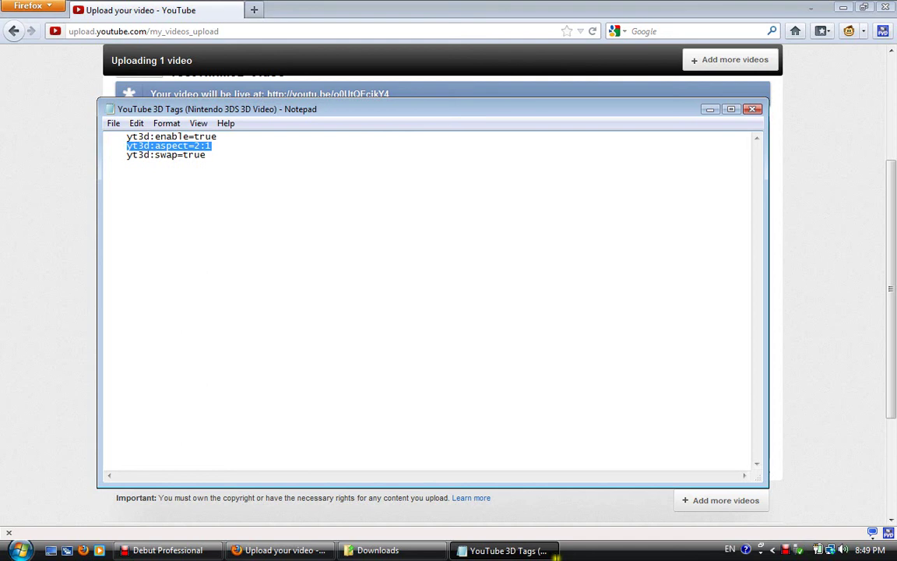
{"action": "left_click", "coordinate": [257, 204]}
{"action": "left_click_drag", "start_coordinate": [207, 155], "coordinate": [125, 156]}
{"action": "key", "text": "ctrl+c"}
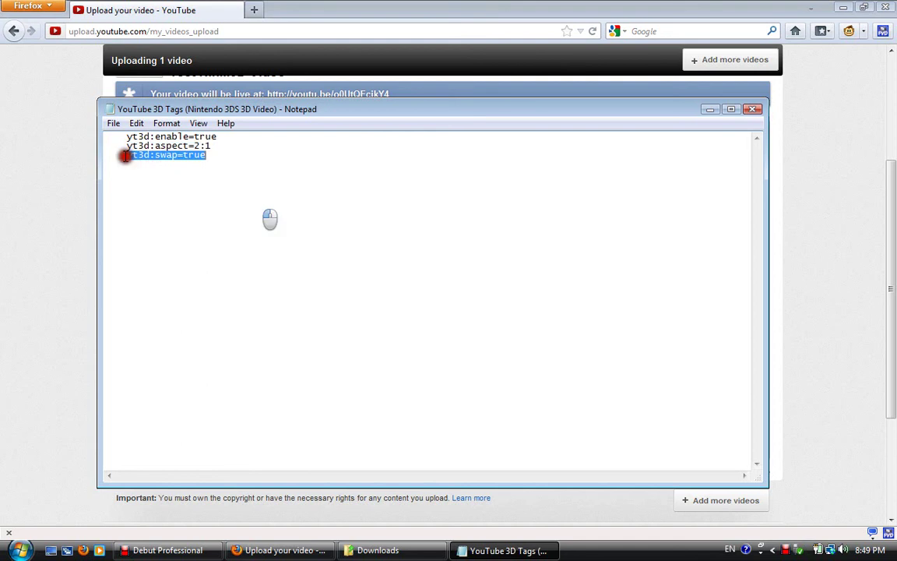
{"action": "key", "text": "alt+Tab"}
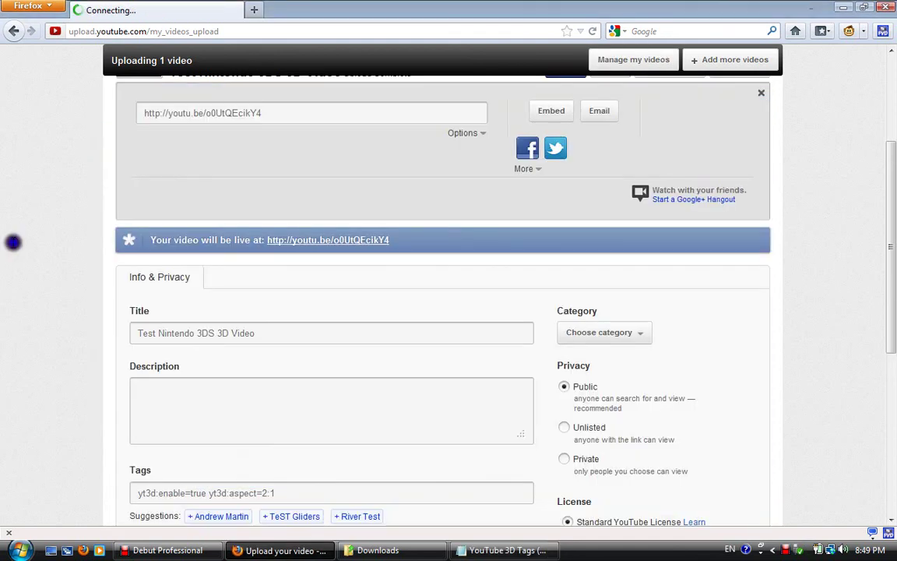
{"action": "left_click", "coordinate": [290, 493]}
{"action": "key", "text": "ctrl+v"}
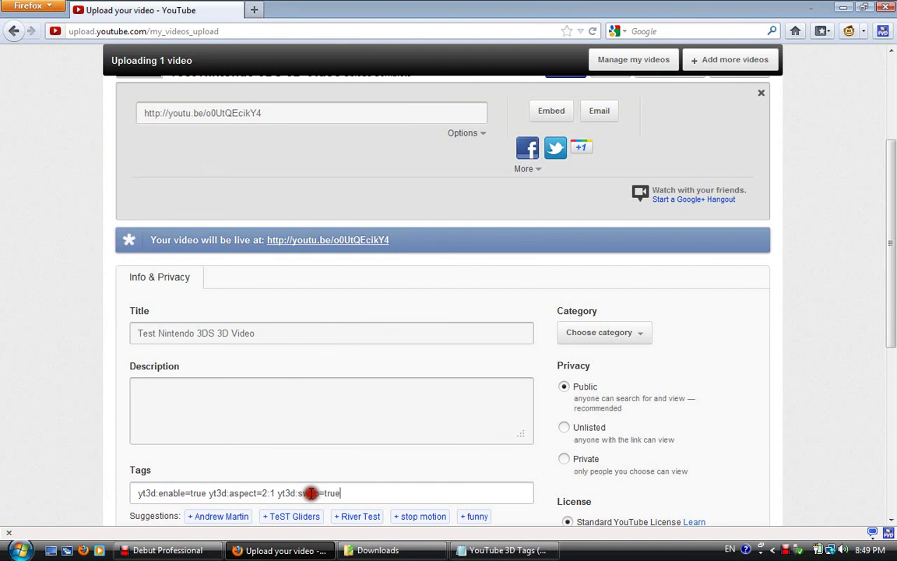
Step: Review the uploaded video's upload status, details, tags and thumbnails on the upload page
{"action": "scroll", "coordinate": [376, 445], "scroll_direction": "down", "scroll_amount": 3}
{"action": "scroll", "coordinate": [439, 426], "scroll_direction": "up", "scroll_amount": 4}
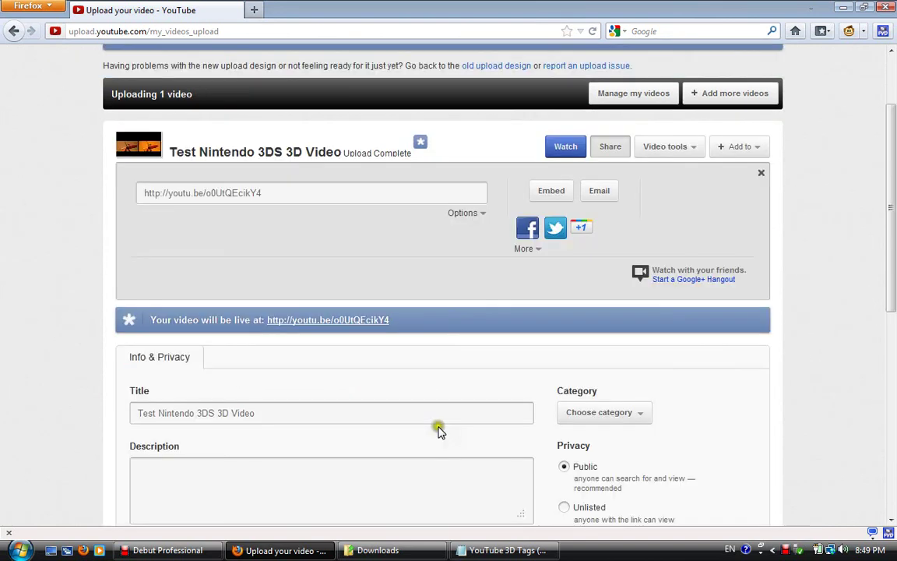
{"action": "scroll", "coordinate": [438, 430], "scroll_direction": "up", "scroll_amount": 2}
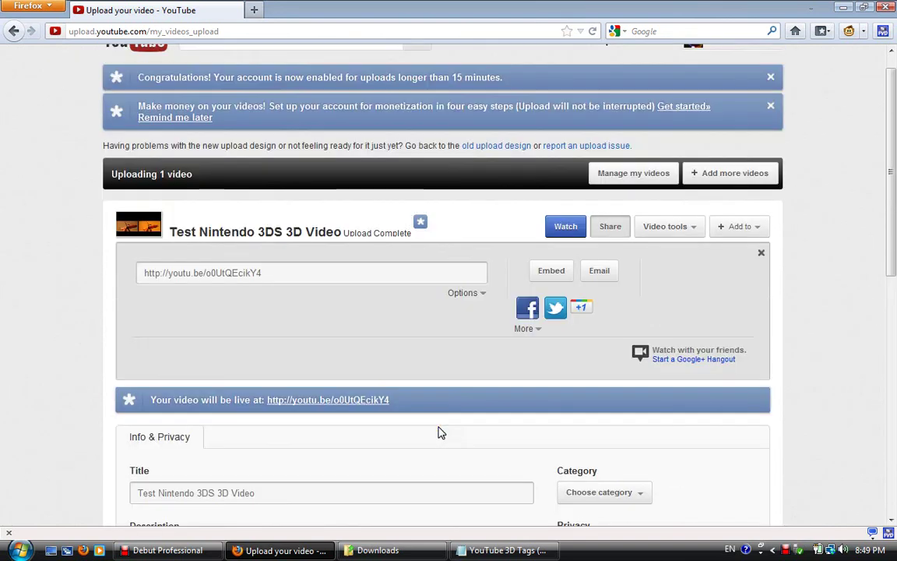
{"action": "scroll", "coordinate": [377, 218], "scroll_direction": "down", "scroll_amount": 7}
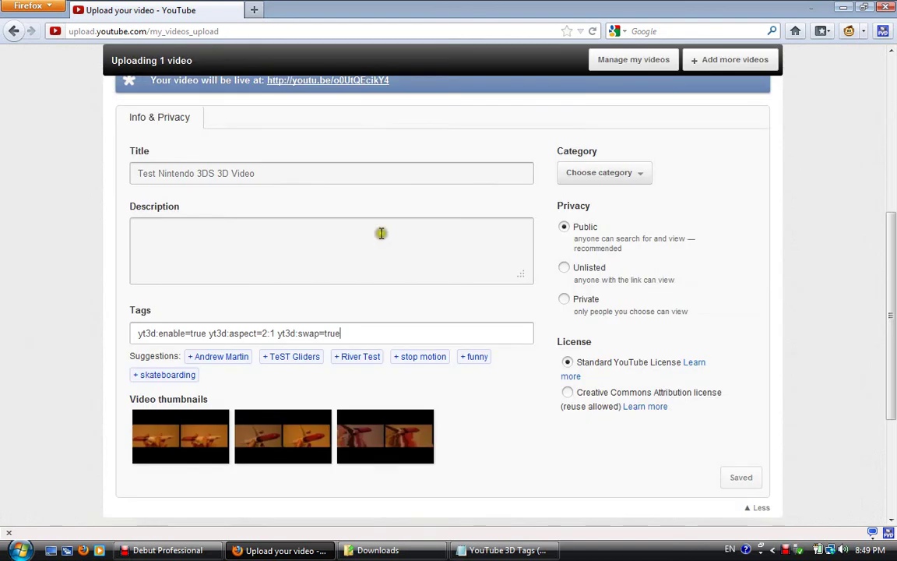
{"action": "scroll", "coordinate": [490, 344], "scroll_direction": "down", "scroll_amount": 2}
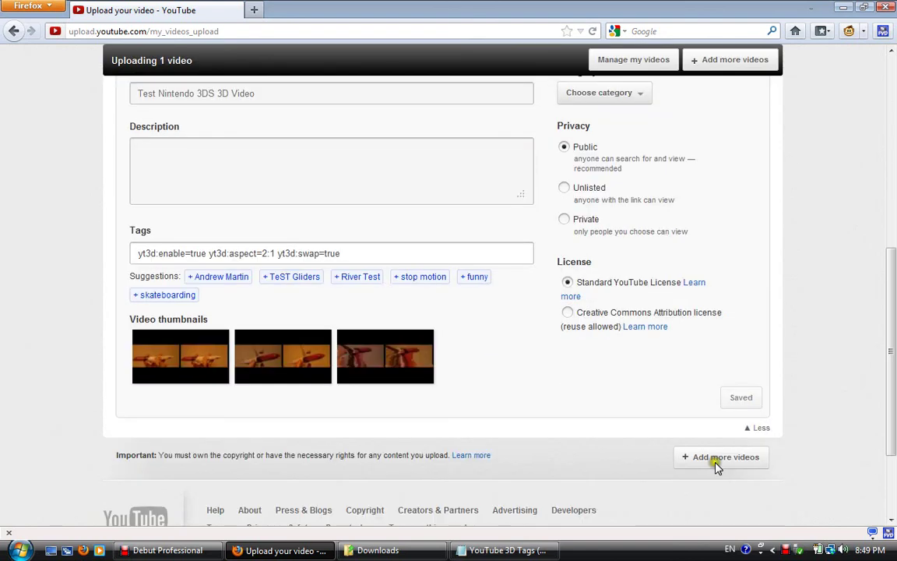
{"action": "scroll", "coordinate": [746, 406], "scroll_direction": "up", "scroll_amount": 5}
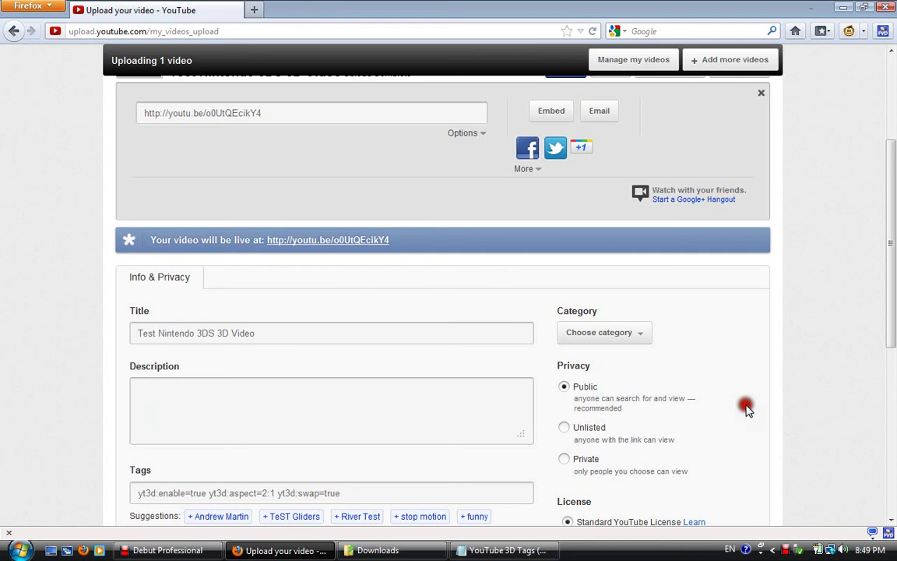
{"action": "scroll", "coordinate": [746, 406], "scroll_direction": "down", "scroll_amount": 4}
{"action": "scroll", "coordinate": [746, 387], "scroll_direction": "down", "scroll_amount": 2}
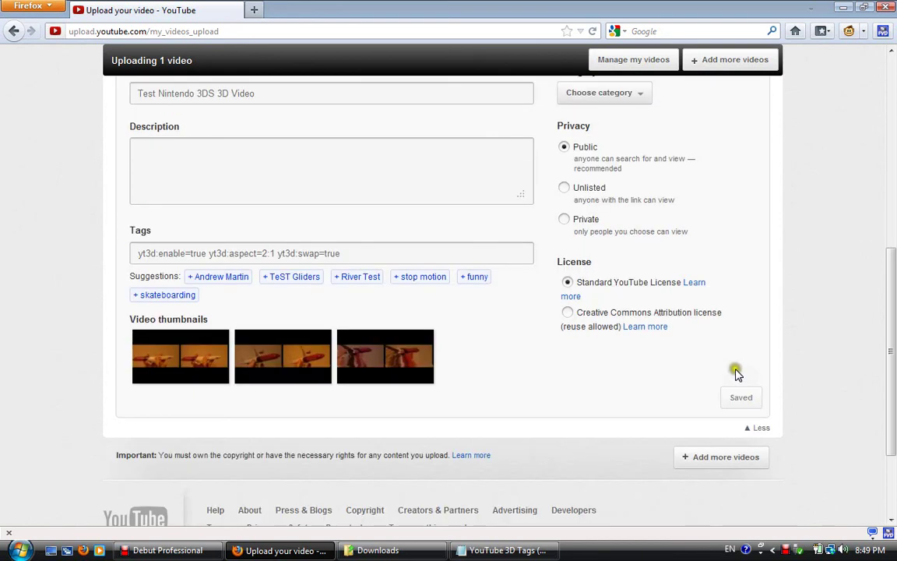
Step: Save the uploaded video's info with the tags yt3d:enable=true yt3d:aspect=2:1 yt3d:swap=true
{"action": "left_click", "coordinate": [504, 331]}
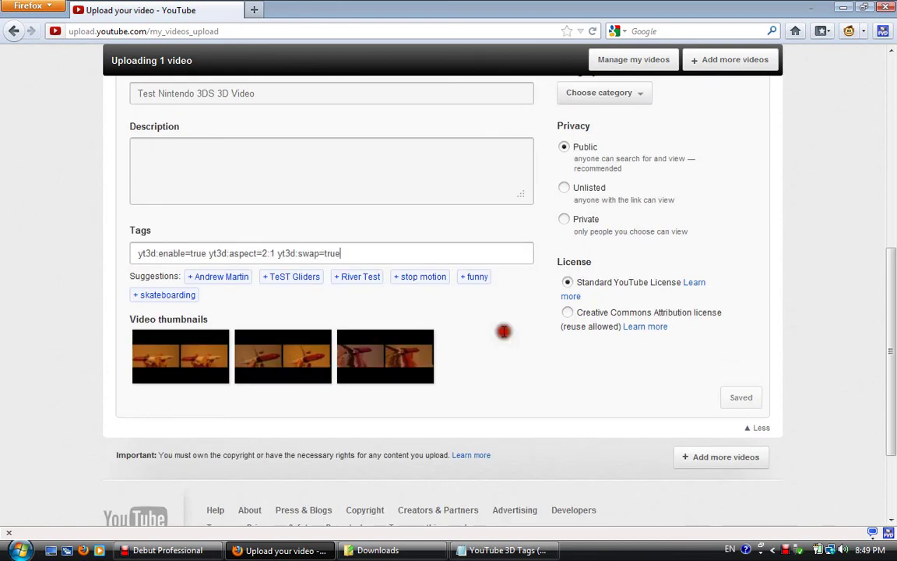
{"action": "type", "text": "a"}
{"action": "key", "text": "BackSpace"}
{"action": "key", "text": "BackSpace"}
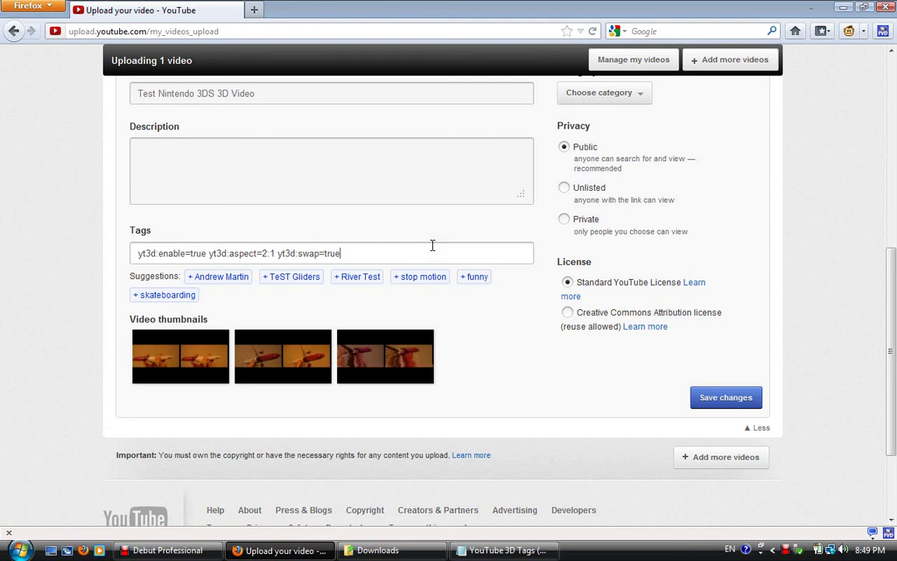
{"action": "left_click", "coordinate": [742, 402]}
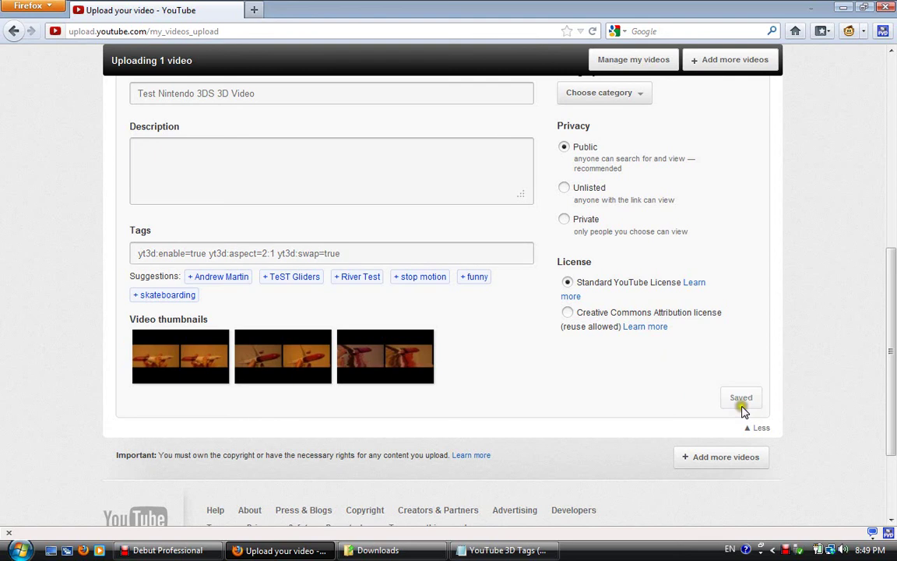
{"action": "scroll", "coordinate": [698, 374], "scroll_direction": "up", "scroll_amount": 1}
{"action": "scroll", "coordinate": [698, 375], "scroll_direction": "up", "scroll_amount": 3}
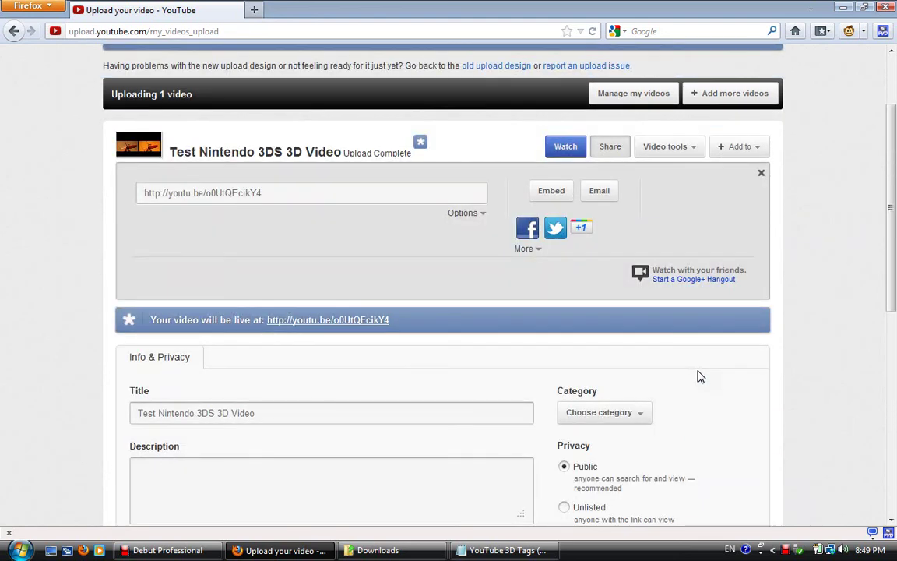
Step: Open the uploaded Test Nintendo 3DS 3D Video from its live link and bring up the player's 3D options
{"action": "left_click", "coordinate": [327, 321]}
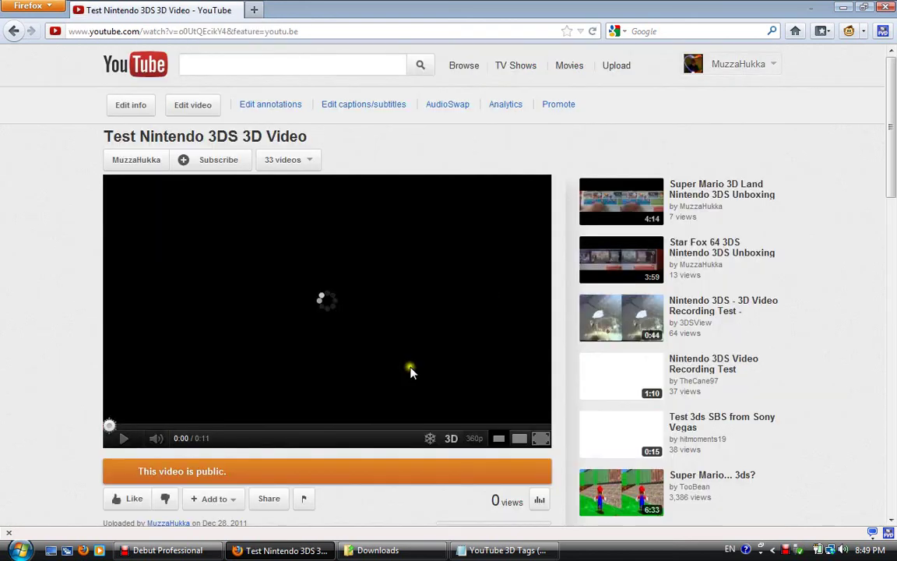
{"action": "left_click", "coordinate": [453, 368]}
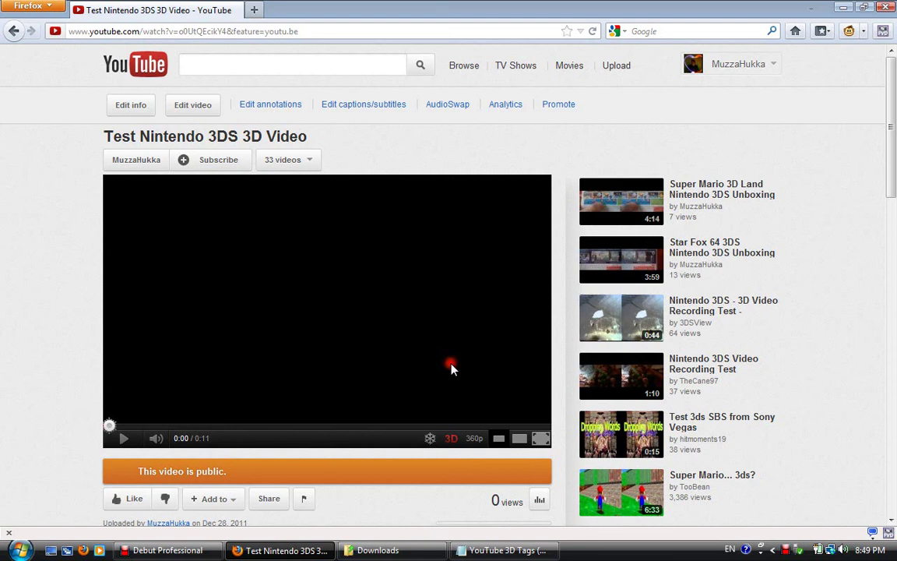
{"action": "left_click", "coordinate": [453, 438]}
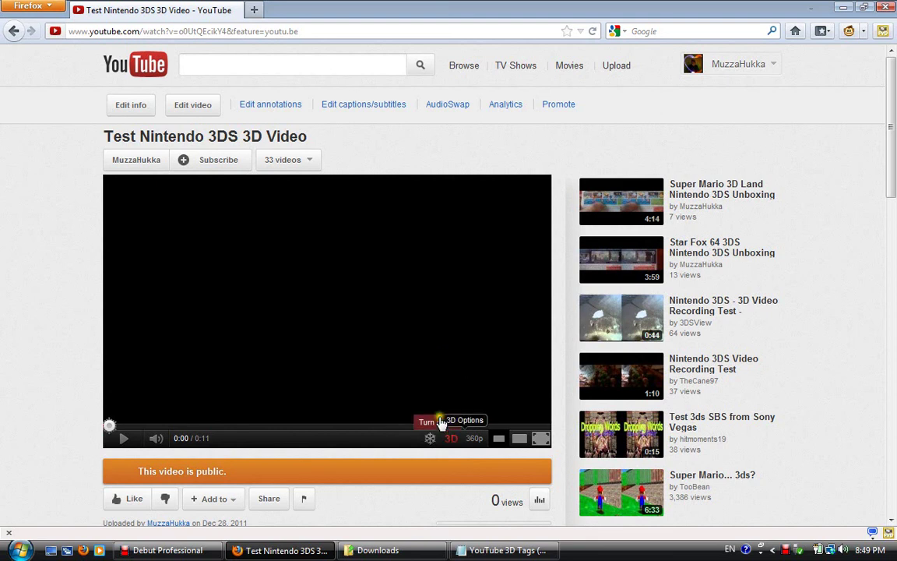
{"action": "left_click", "coordinate": [343, 370]}
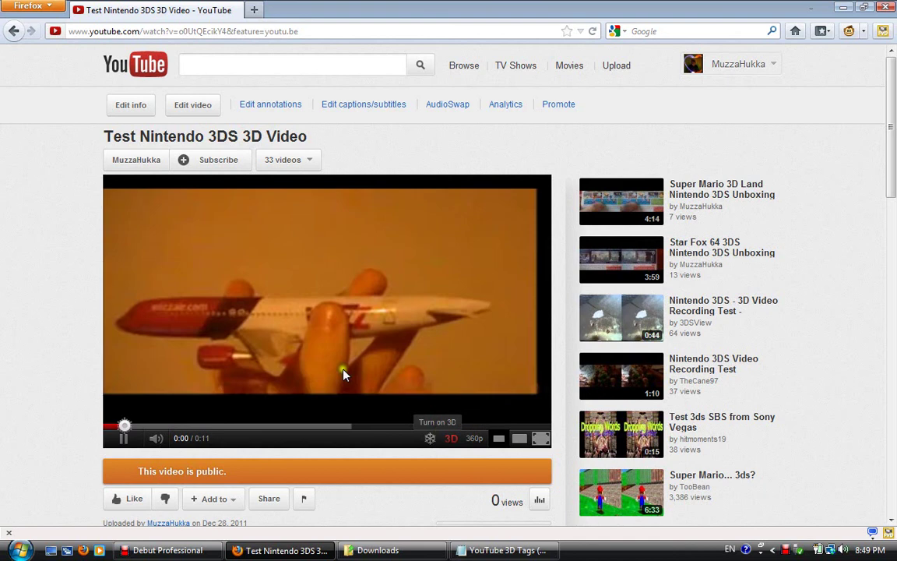
Step: Turn the volume of the playing test video all the way down
{"action": "left_click", "coordinate": [197, 355]}
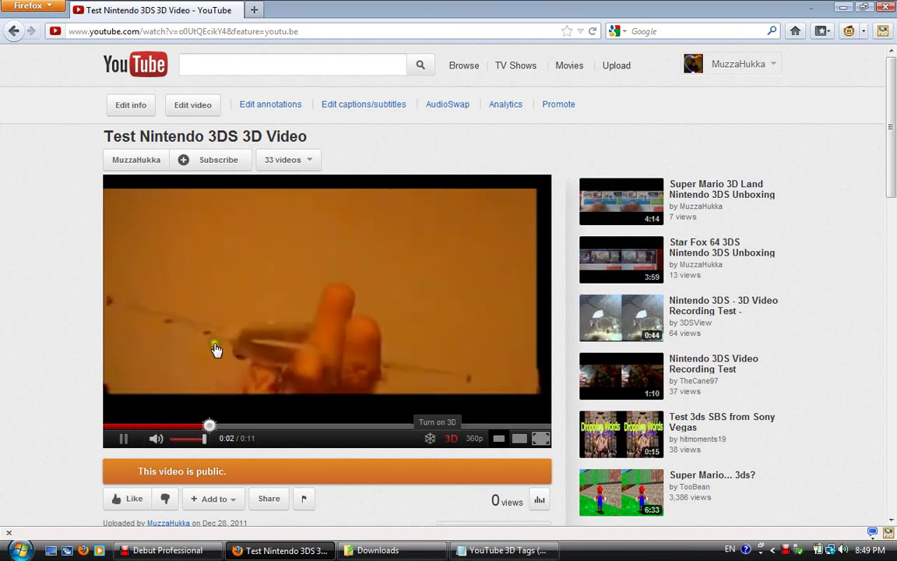
{"action": "left_click", "coordinate": [178, 441]}
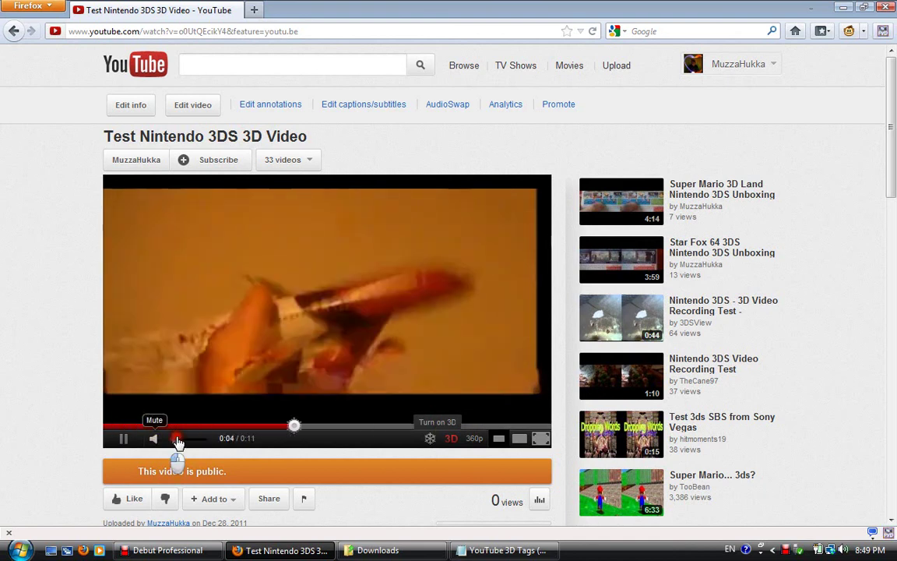
{"action": "left_click_drag", "start_coordinate": [177, 441], "coordinate": [176, 441]}
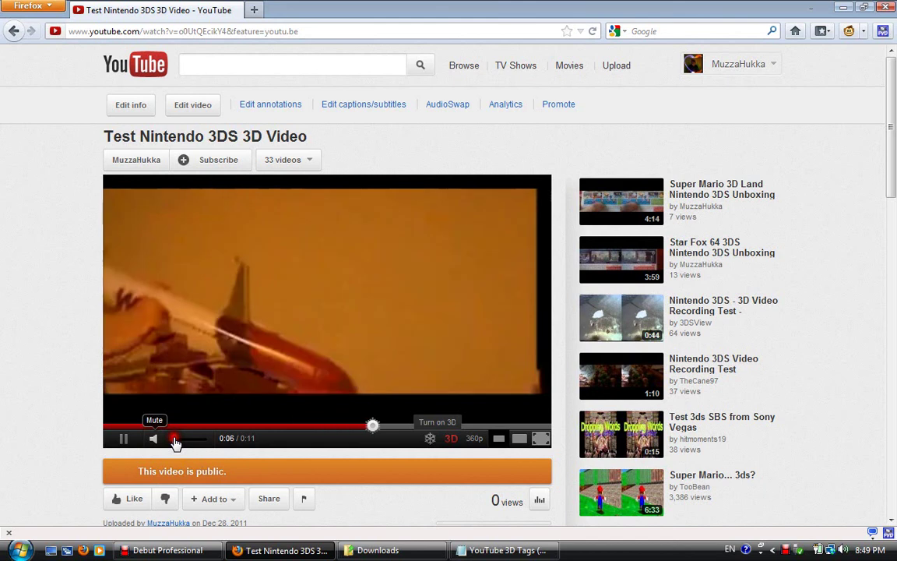
{"action": "left_click", "coordinate": [289, 444]}
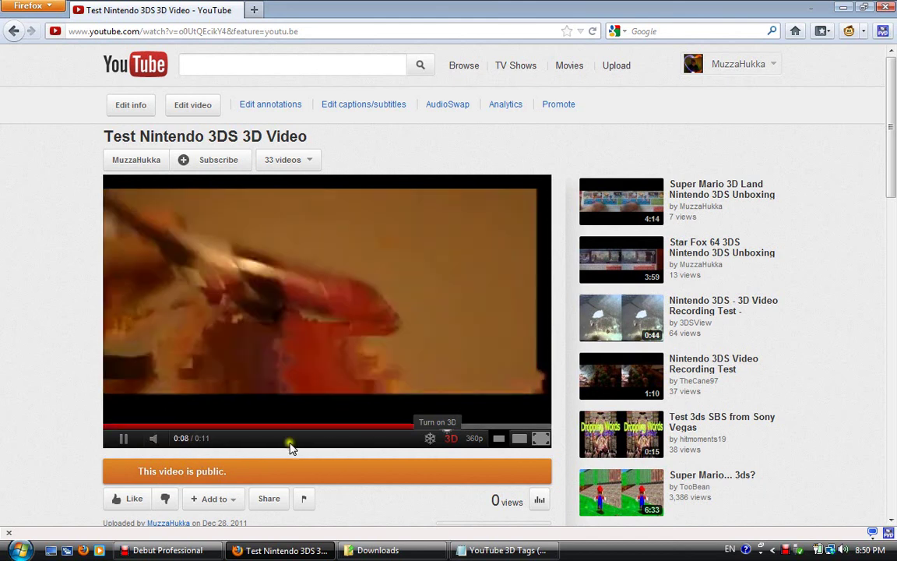
Step: Replay the test video from the start and pause it about one second in
{"action": "left_click", "coordinate": [457, 306]}
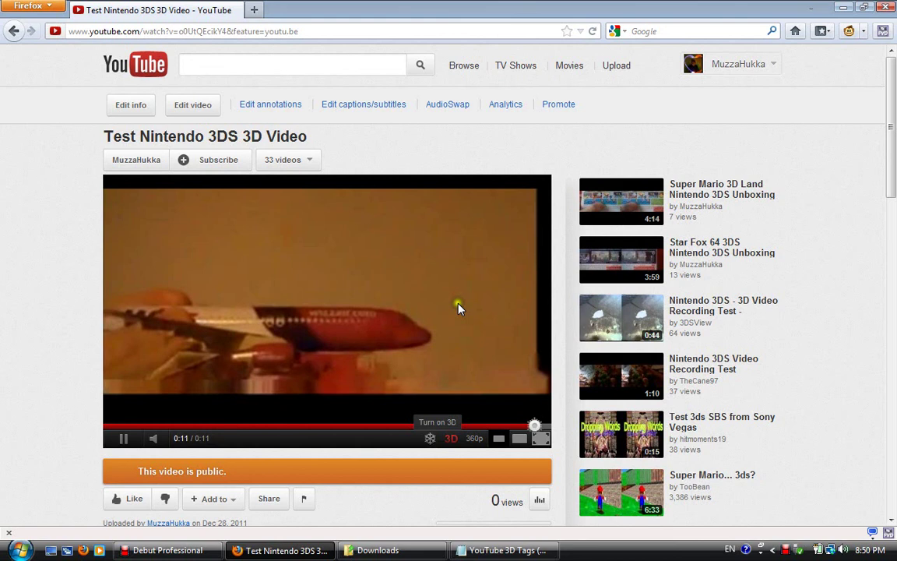
{"action": "scroll", "coordinate": [436, 427], "scroll_direction": "down", "scroll_amount": 3}
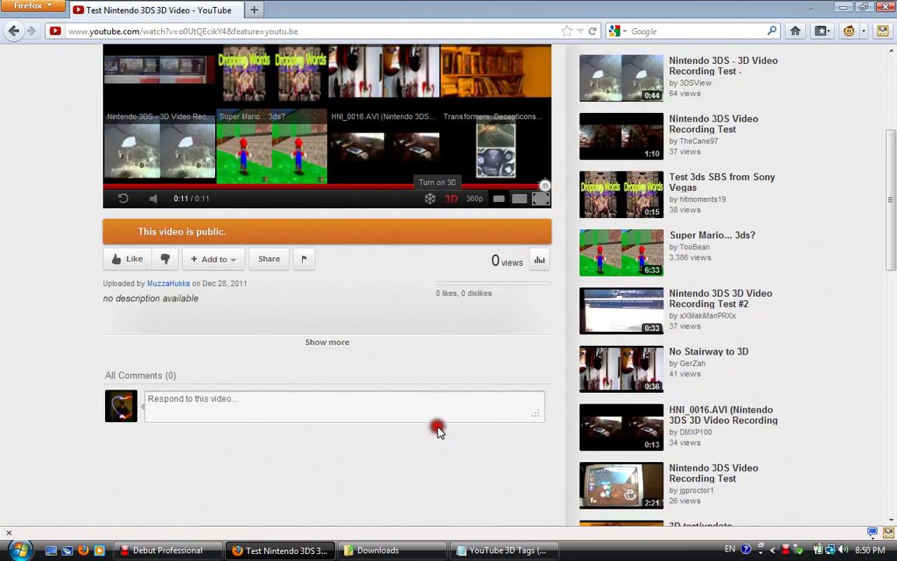
{"action": "scroll", "coordinate": [434, 439], "scroll_direction": "up", "scroll_amount": 2}
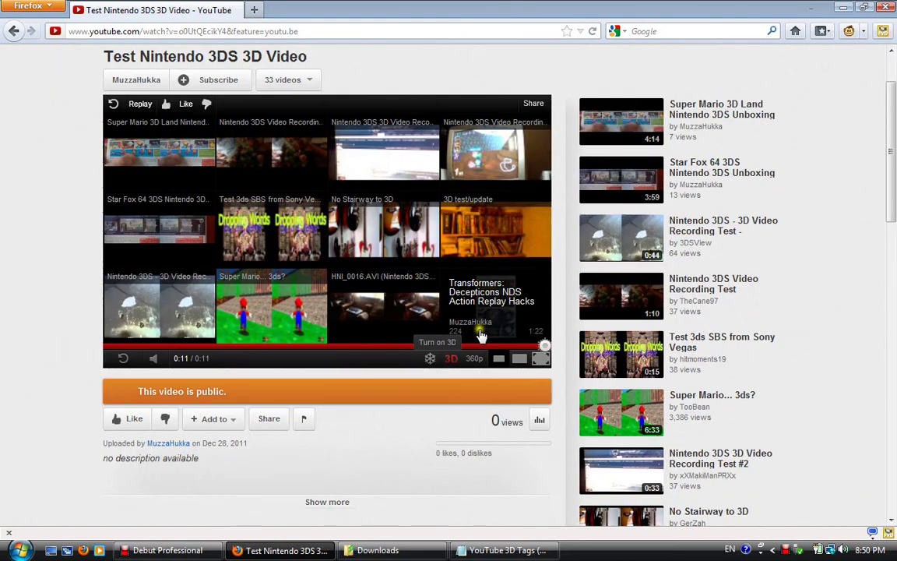
{"action": "scroll", "coordinate": [479, 333], "scroll_direction": "up", "scroll_amount": 1}
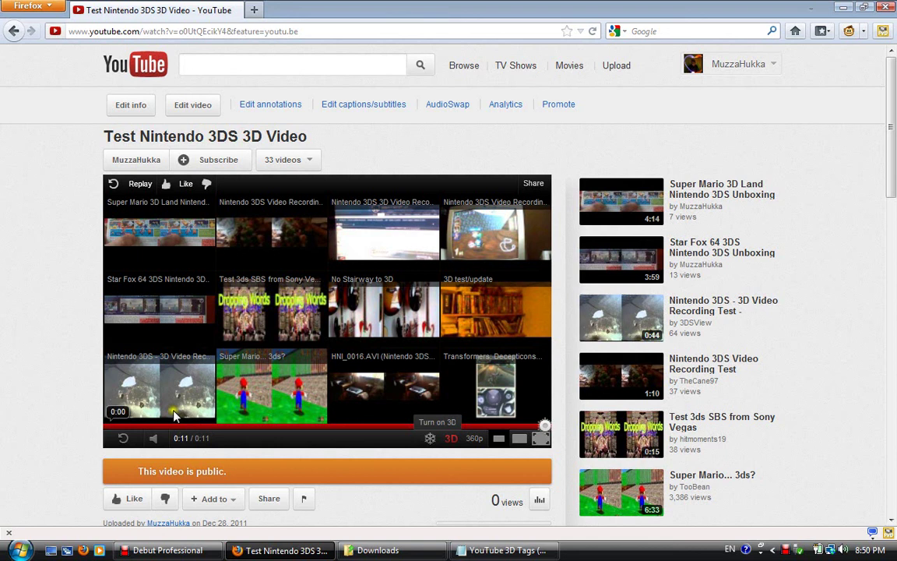
{"action": "left_click", "coordinate": [113, 427]}
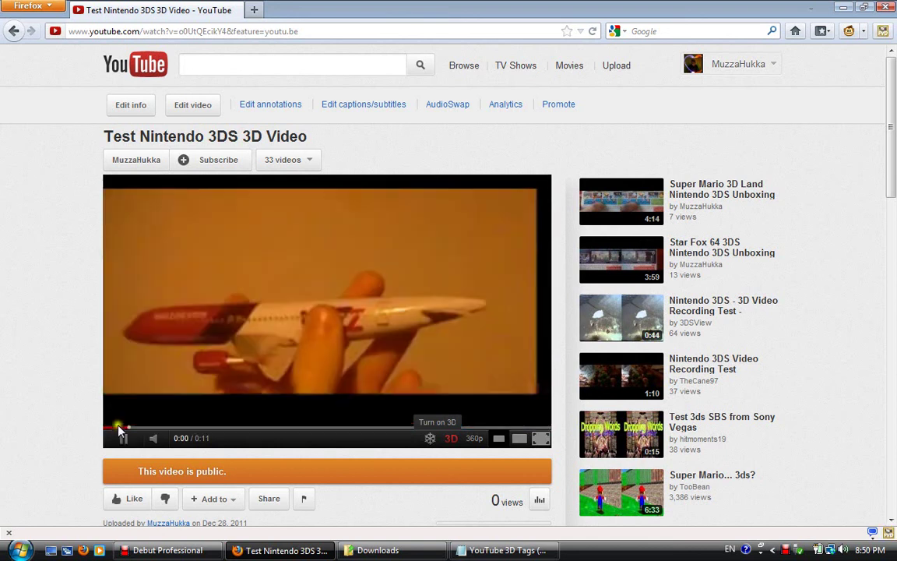
{"action": "left_click", "coordinate": [282, 389]}
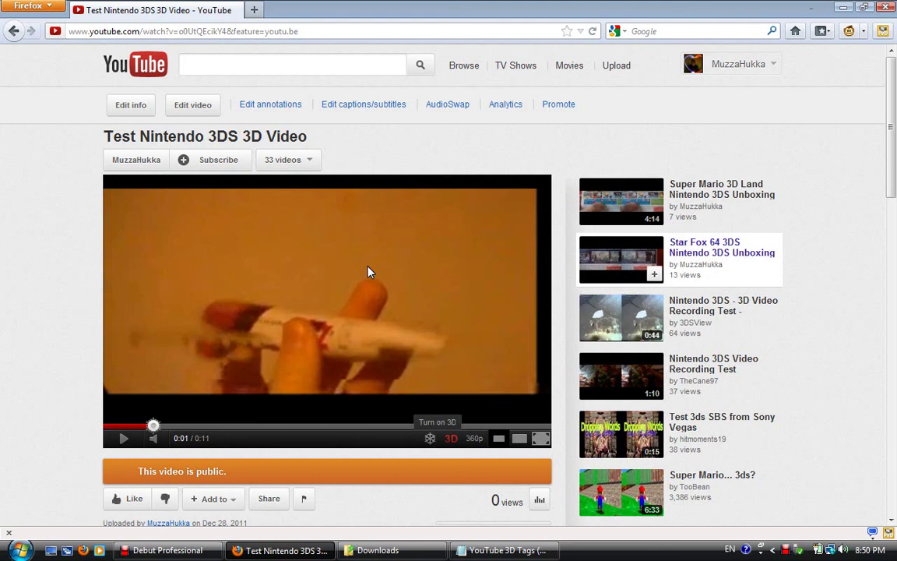
Step: Open the related Super Mario 3D Land Nintendo 3DS Unboxing video and pause it about one second in
{"action": "left_click", "coordinate": [637, 243]}
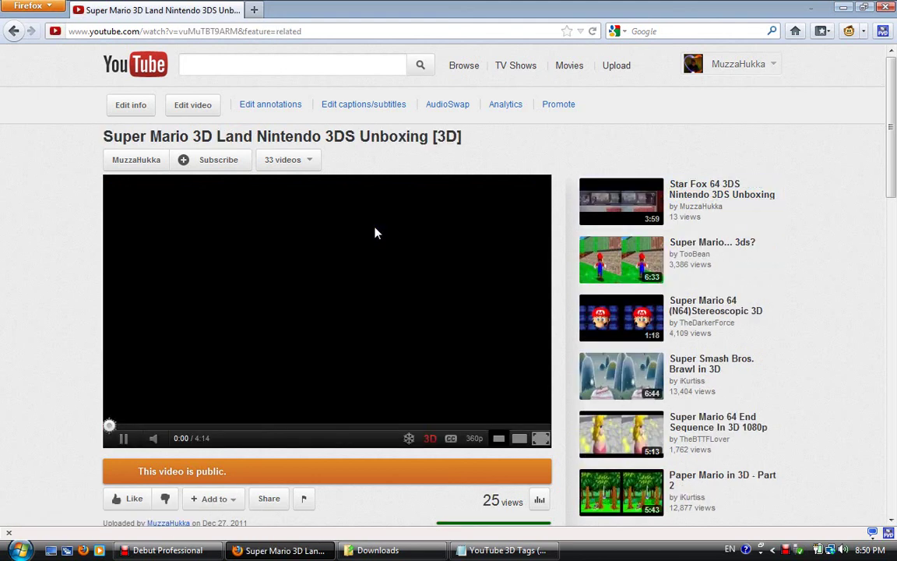
{"action": "left_click", "coordinate": [306, 249]}
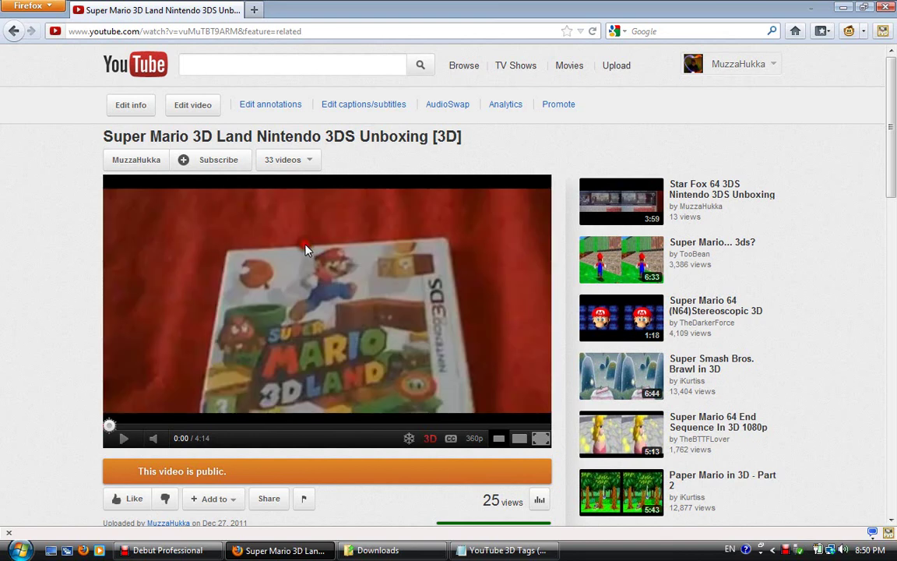
{"action": "left_click", "coordinate": [306, 249]}
{"action": "left_click", "coordinate": [406, 304]}
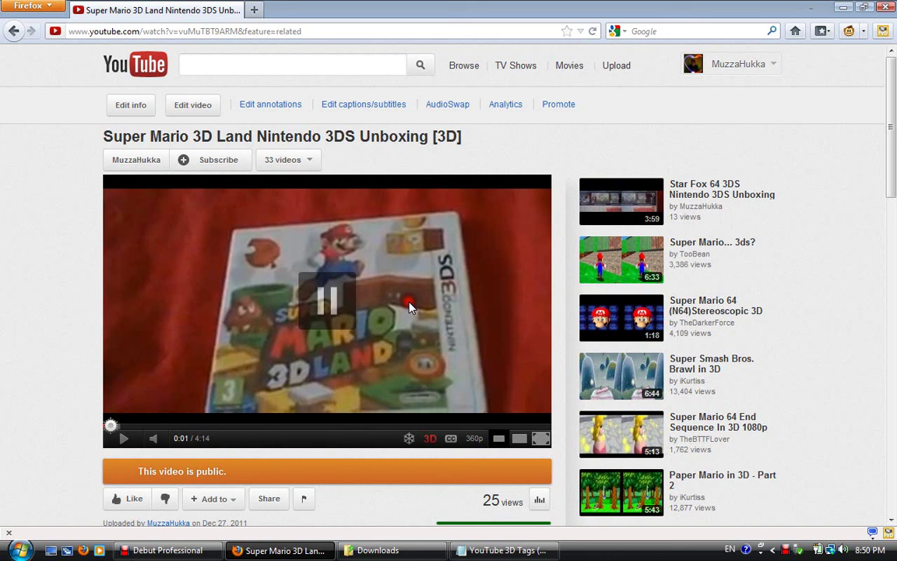
Step: Expand the unboxing video's details and examine its category and yt3d tags
{"action": "scroll", "coordinate": [406, 351], "scroll_direction": "down", "scroll_amount": 3}
{"action": "left_click", "coordinate": [407, 405]}
{"action": "scroll", "coordinate": [330, 427], "scroll_direction": "down", "scroll_amount": 2}
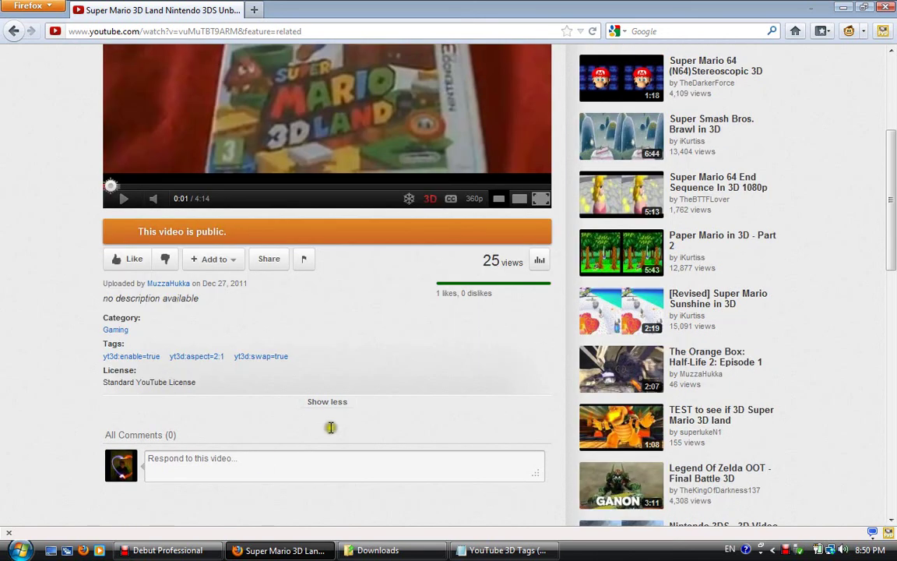
{"action": "left_click", "coordinate": [262, 457]}
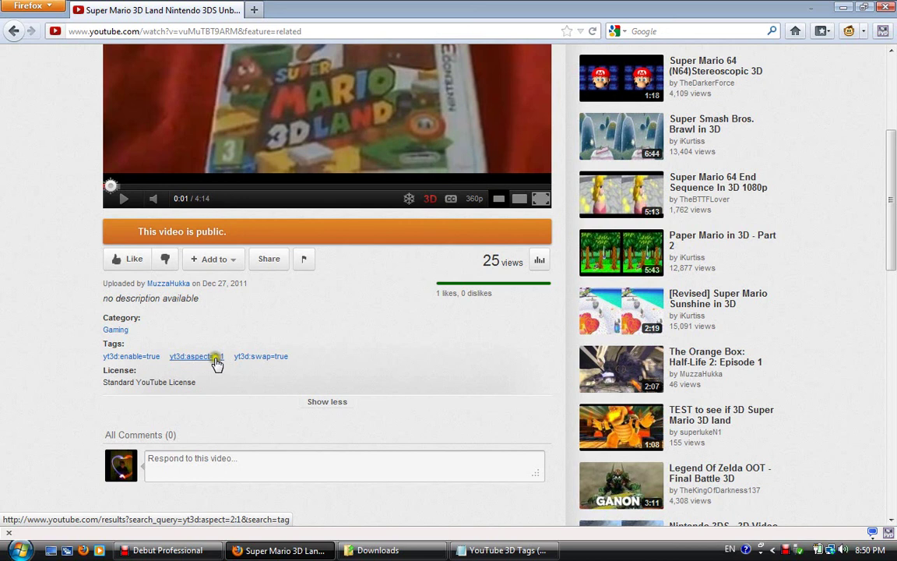
{"action": "scroll", "coordinate": [216, 362], "scroll_direction": "up", "scroll_amount": 5}
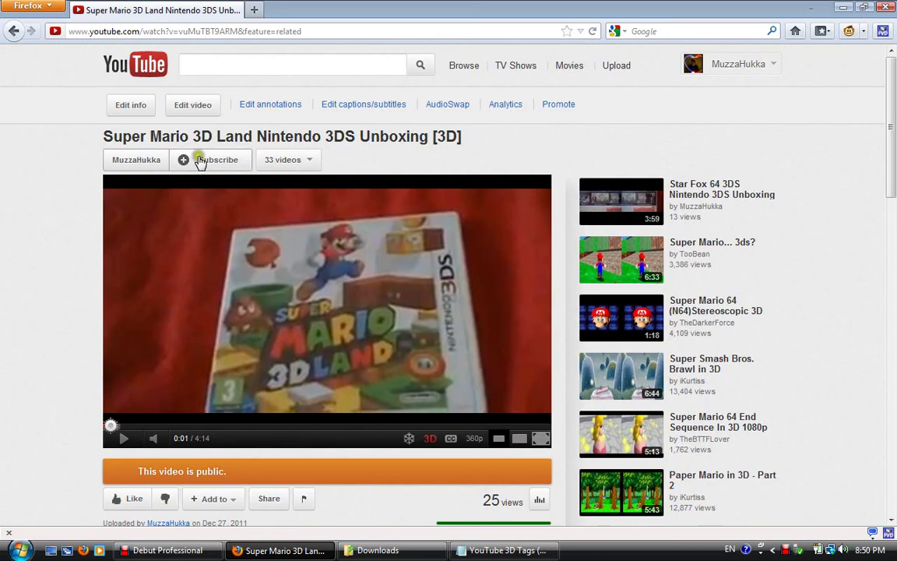
Step: Like the Super Mario 3D Land Nintendo 3DS Unboxing video
{"action": "scroll", "coordinate": [228, 159], "scroll_direction": "down", "scroll_amount": 2}
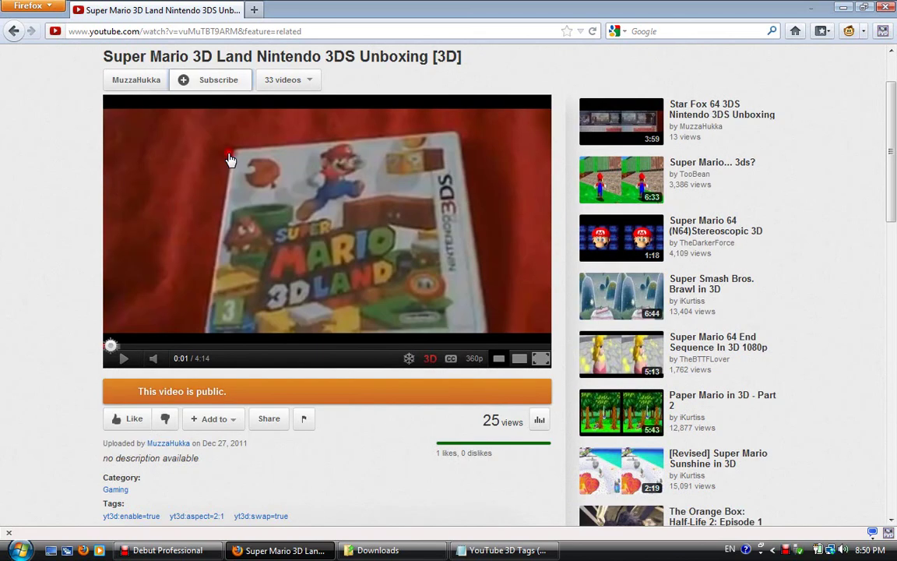
{"action": "left_click", "coordinate": [123, 423]}
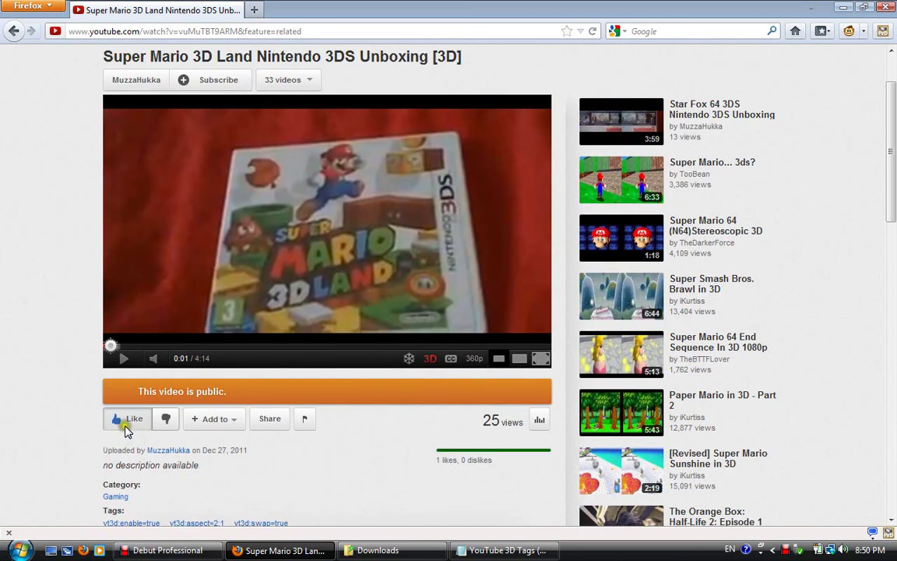
{"action": "left_click", "coordinate": [137, 421]}
{"action": "scroll", "coordinate": [234, 465], "scroll_direction": "down", "scroll_amount": 2}
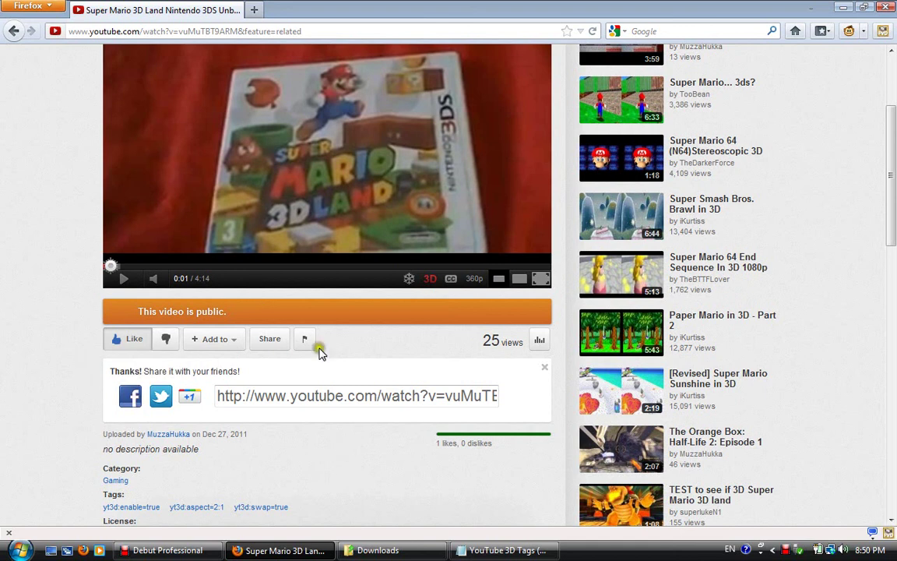
{"action": "left_click", "coordinate": [424, 419]}
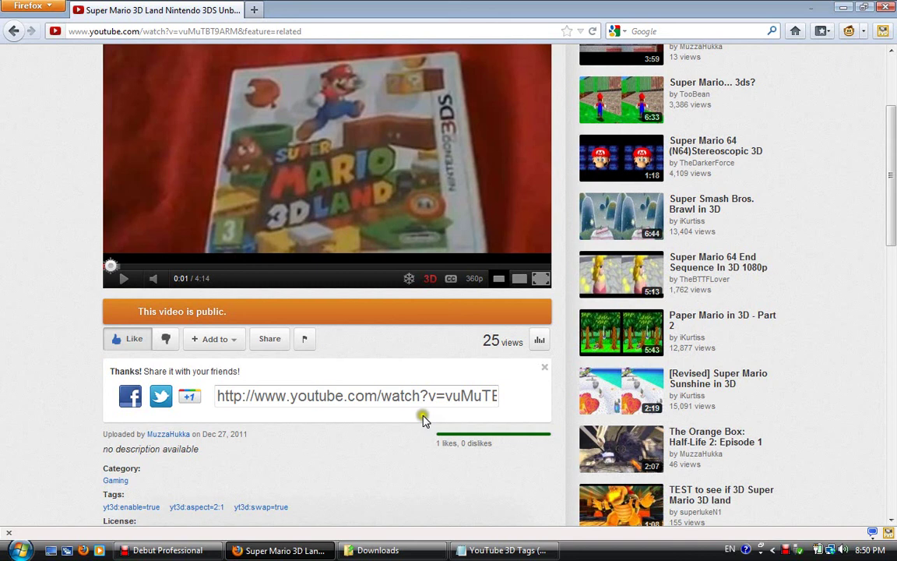